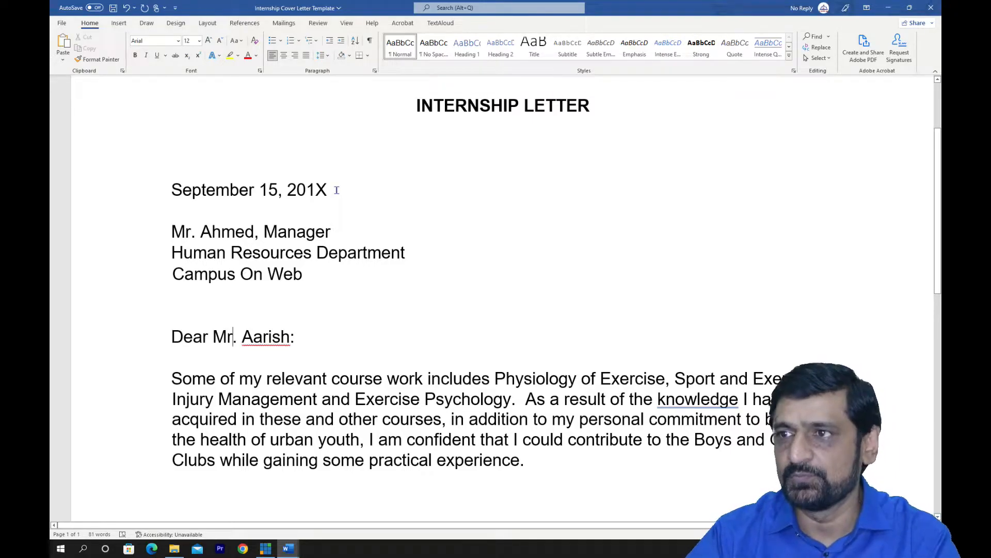
Colour the letter's date line, the addressee's name and the job title Manager red
{"action": "left_click_drag", "start_coordinate": [339, 189], "coordinate": [203, 187]}
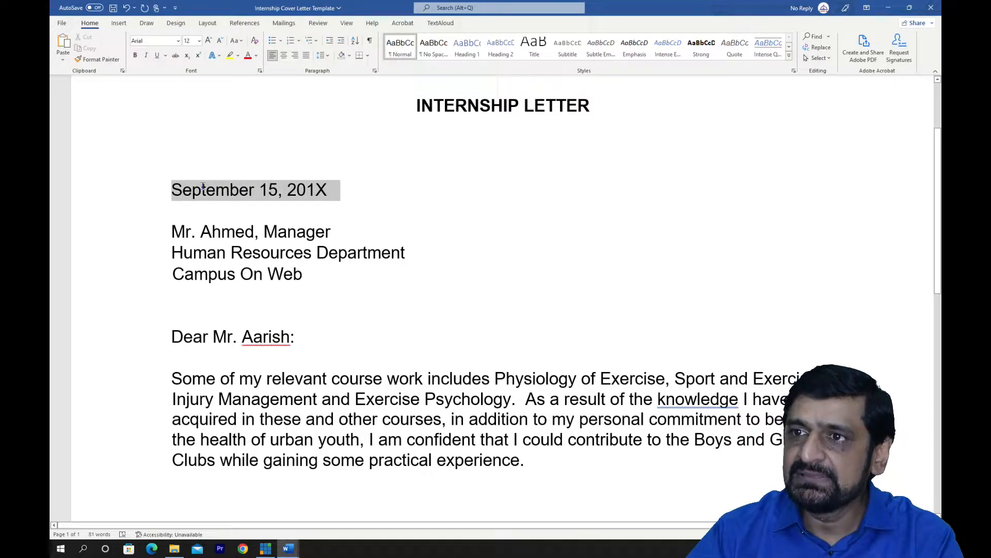
{"action": "left_click", "coordinate": [249, 55]}
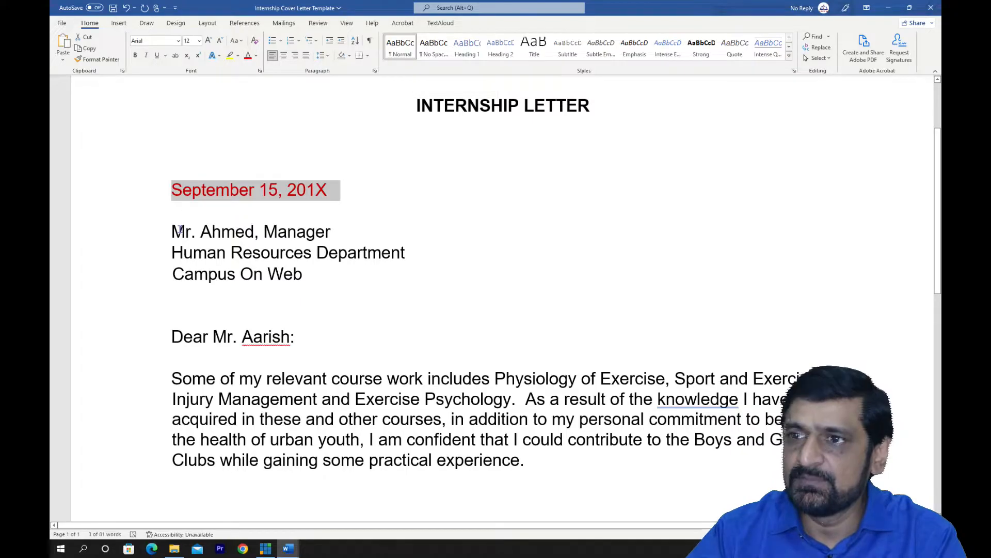
{"action": "left_click_drag", "start_coordinate": [175, 231], "coordinate": [255, 231]}
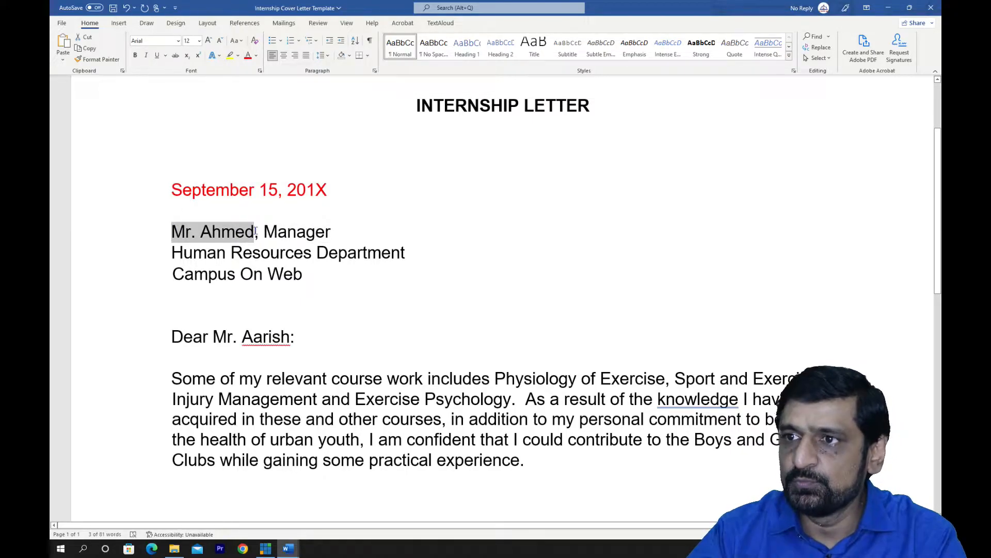
{"action": "left_click", "coordinate": [249, 55]}
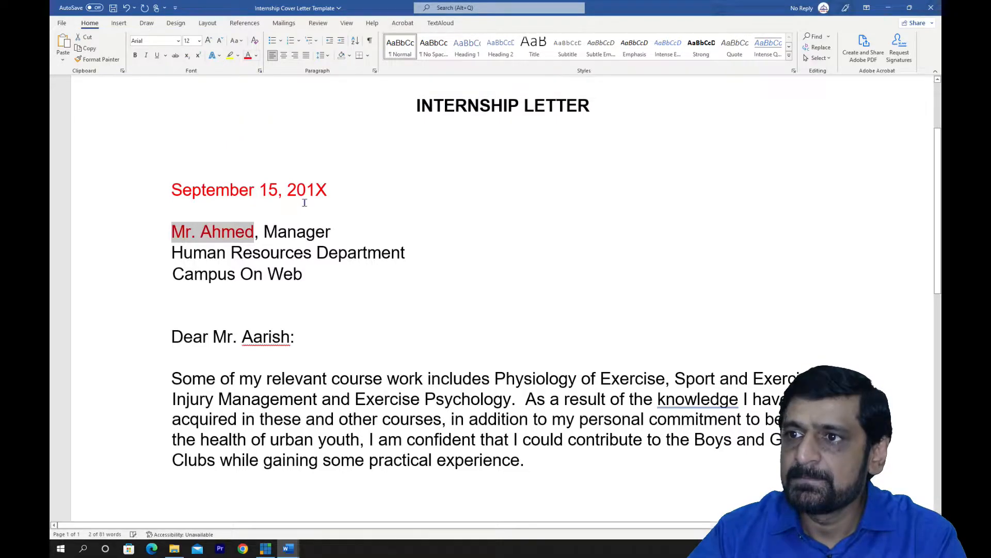
{"action": "left_click_drag", "start_coordinate": [264, 232], "coordinate": [331, 232]}
{"action": "left_click", "coordinate": [249, 56]}
Colour the Human Resources Department line and the recipient's name in the salutation red
{"action": "left_click_drag", "start_coordinate": [172, 252], "coordinate": [385, 256]}
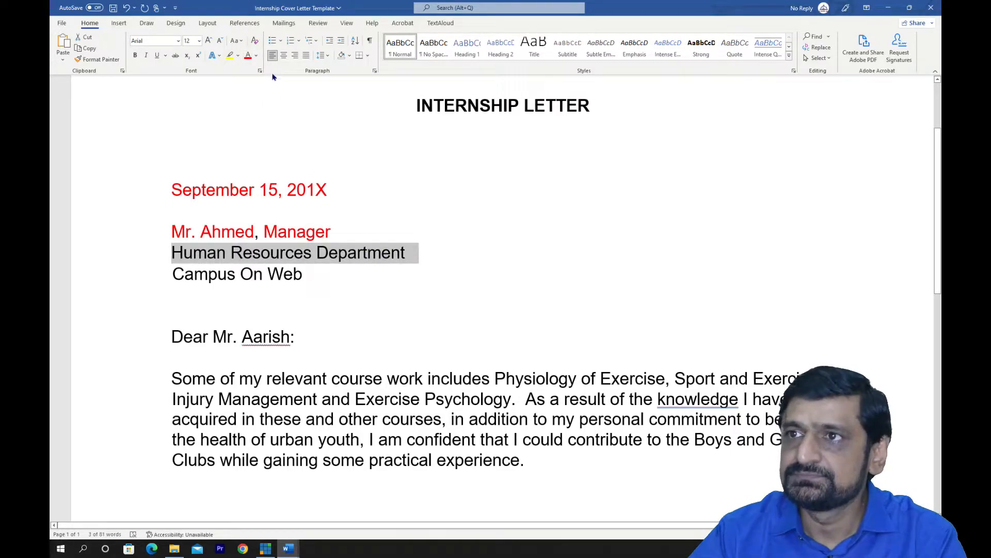
{"action": "left_click", "coordinate": [248, 56]}
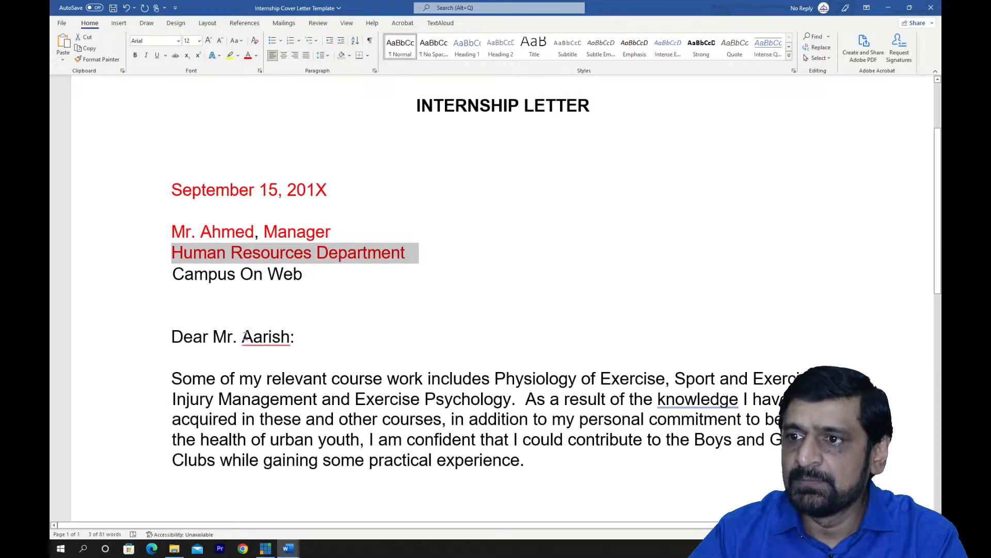
{"action": "left_click_drag", "start_coordinate": [243, 337], "coordinate": [290, 336]}
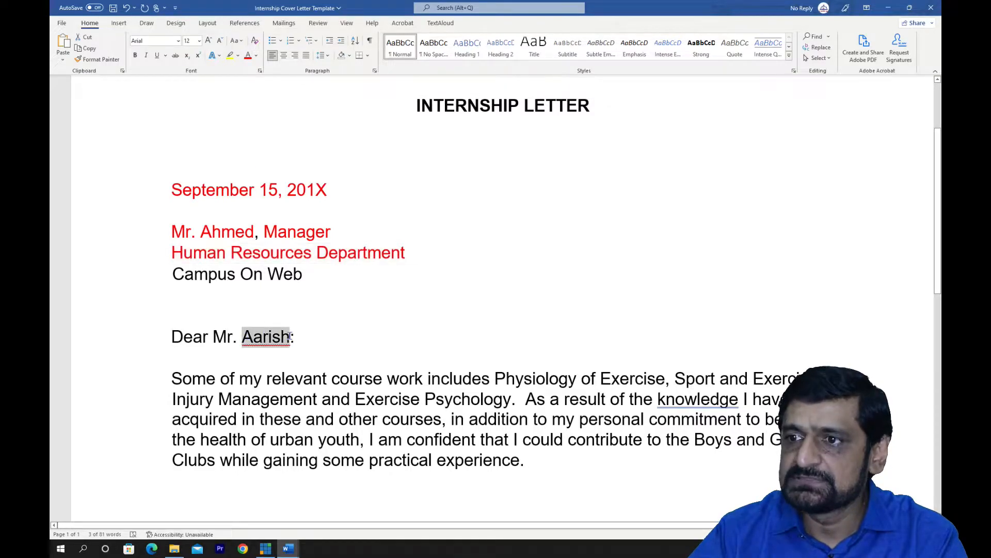
{"action": "left_click", "coordinate": [248, 57]}
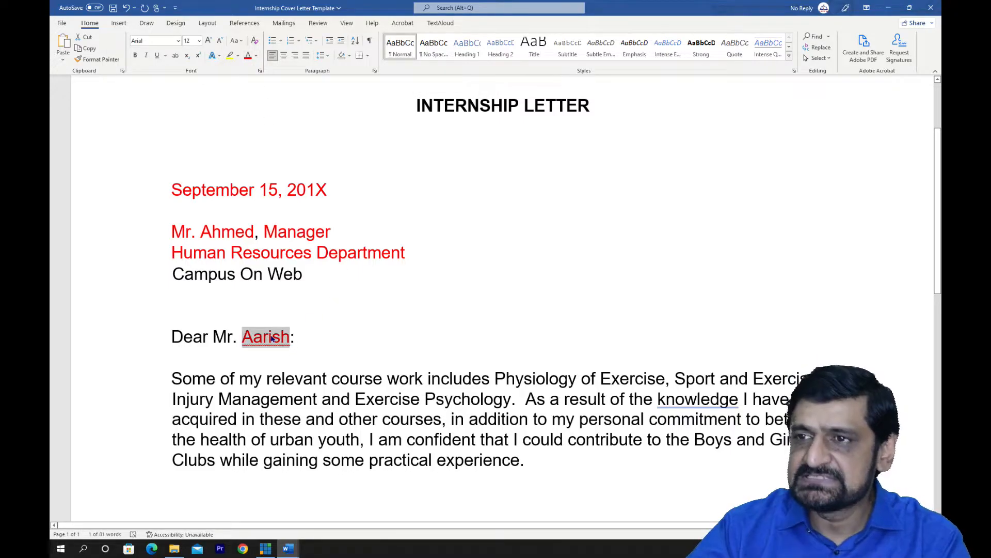
{"action": "left_click", "coordinate": [251, 192]}
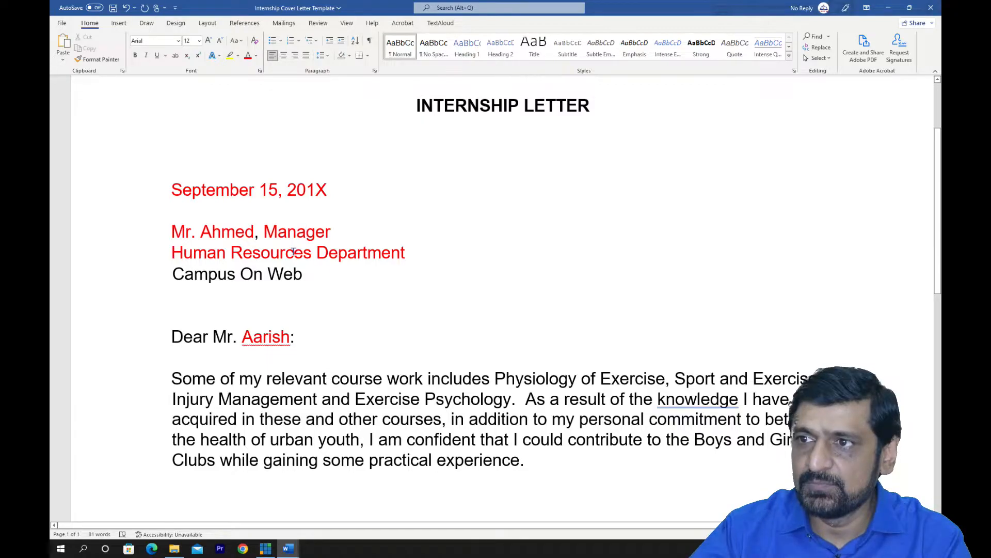
{"action": "left_click", "coordinate": [279, 337]}
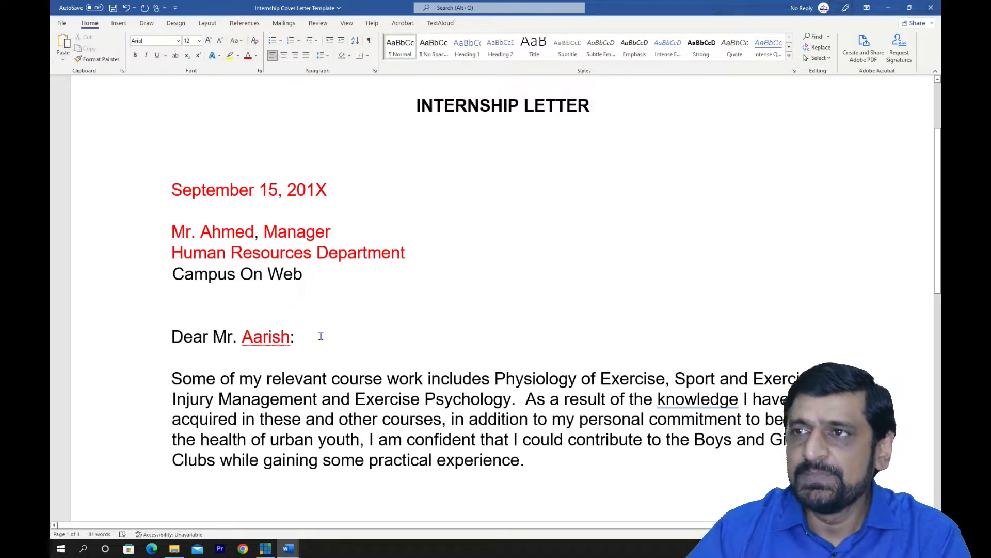
Start a mail merge of the Letters type for the internship letter
{"action": "left_click", "coordinate": [284, 24]}
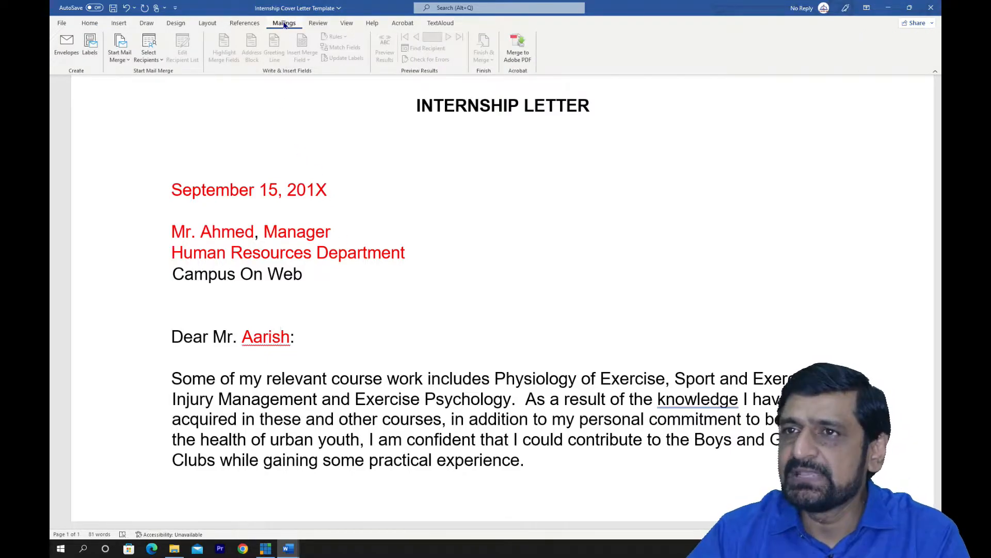
{"action": "left_click", "coordinate": [130, 60]}
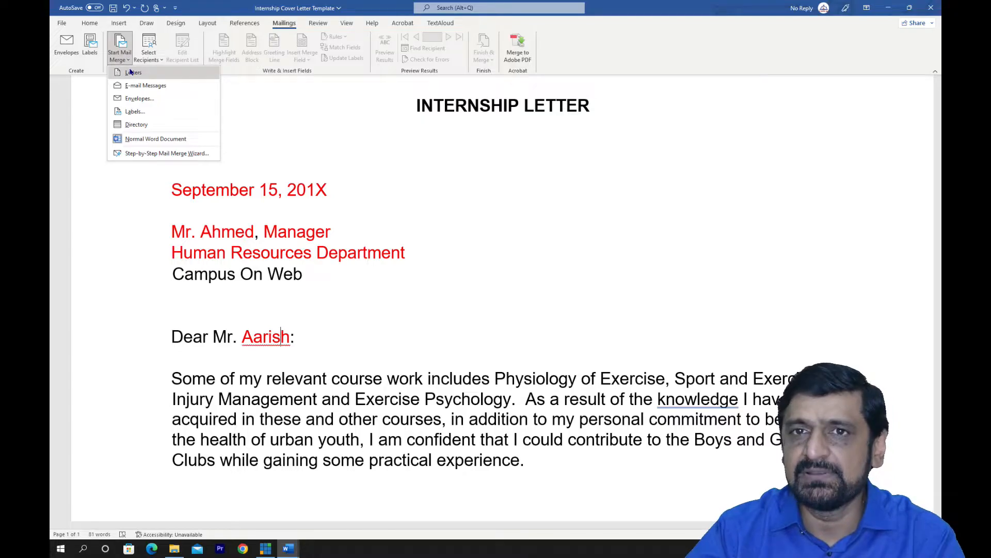
{"action": "left_click", "coordinate": [130, 72]}
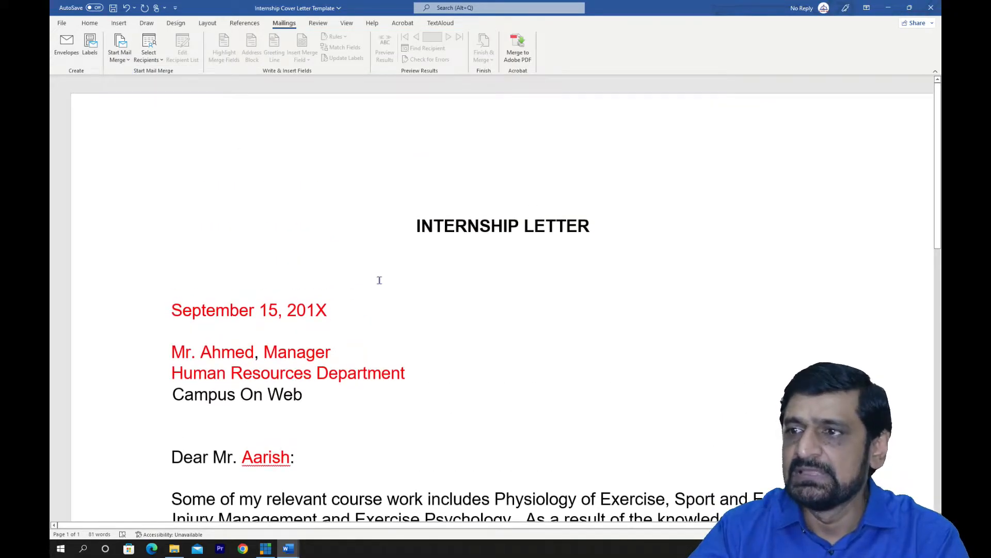
Start a new typed recipient list for the mail merge
{"action": "scroll", "coordinate": [365, 279], "scroll_direction": "down", "scroll_amount": 6}
{"action": "scroll", "coordinate": [365, 279], "scroll_direction": "up", "scroll_amount": 4}
{"action": "scroll", "coordinate": [365, 277], "scroll_direction": "up", "scroll_amount": 1}
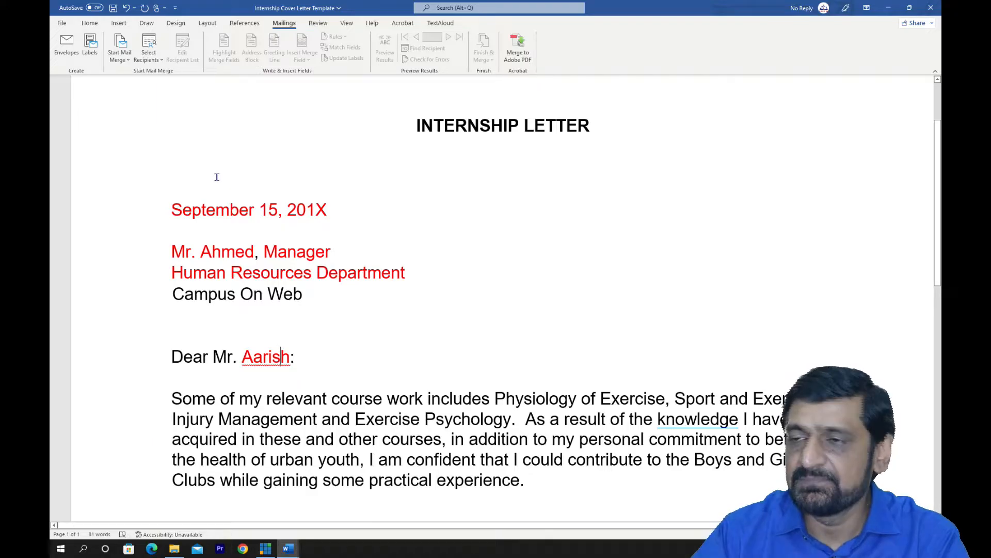
{"action": "left_click_drag", "start_coordinate": [173, 209], "coordinate": [326, 207]}
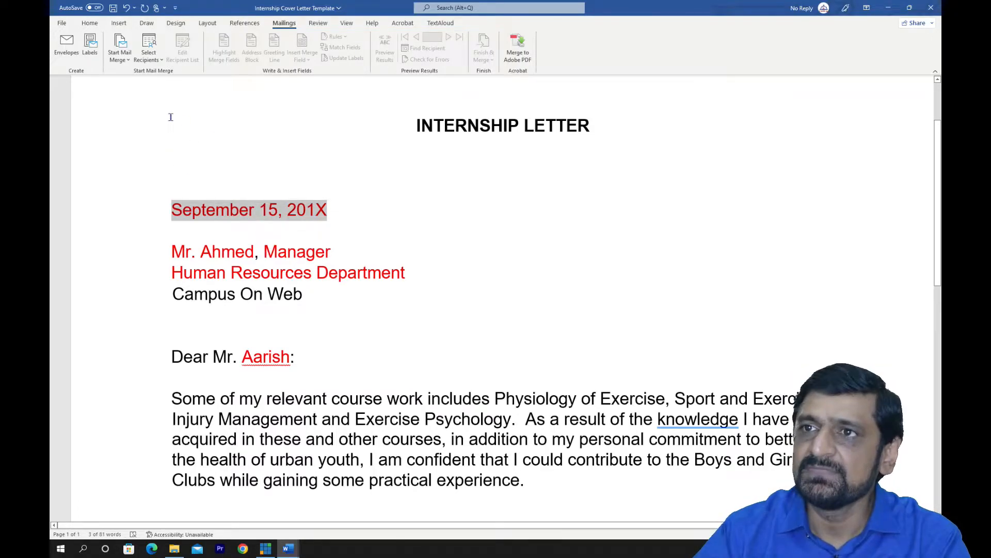
{"action": "left_click", "coordinate": [149, 51]}
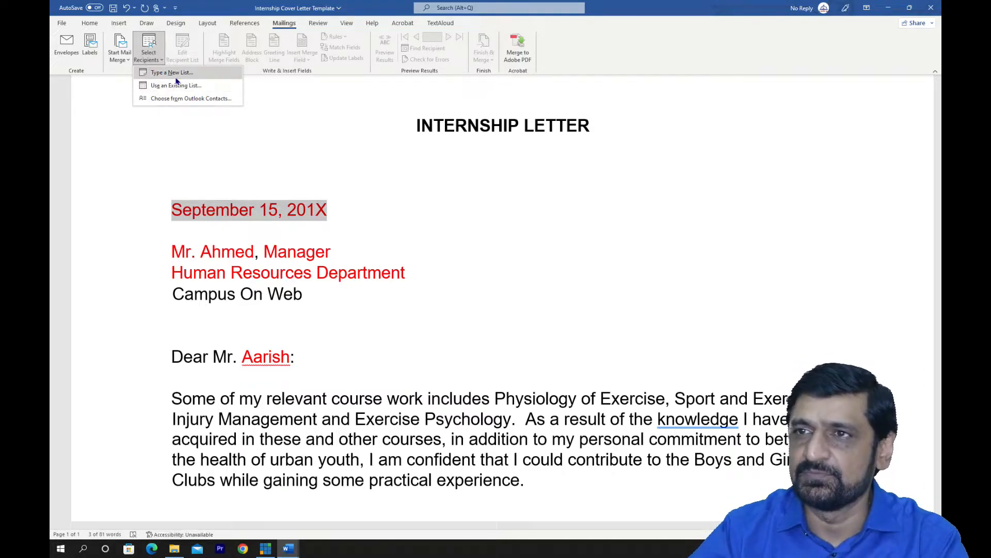
{"action": "left_click", "coordinate": [183, 74]}
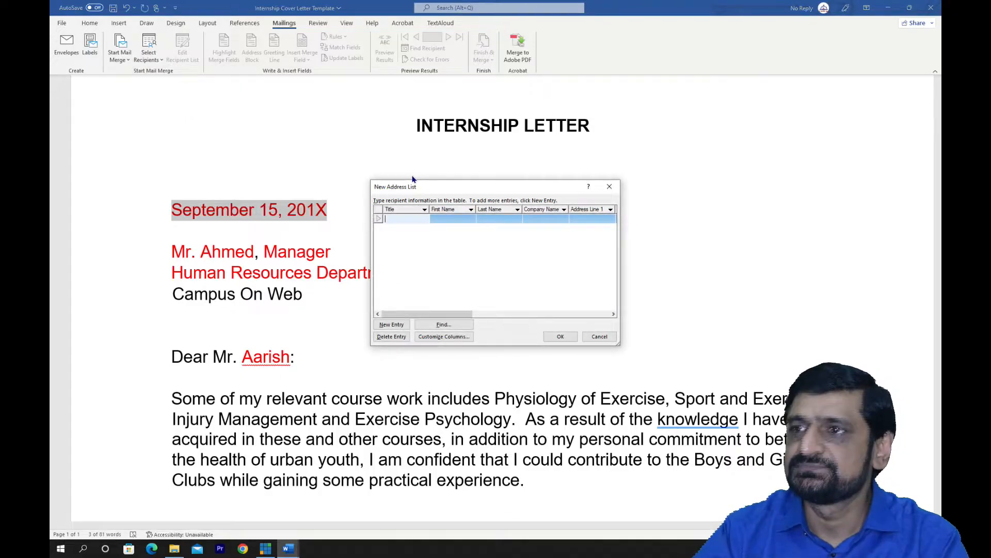
{"action": "mouse_move", "coordinate": [420, 190]}
{"action": "left_mouse_down"}
{"action": "mouse_move", "coordinate": [414, 155]}
{"action": "mouse_move", "coordinate": [428, 200]}
{"action": "left_mouse_up"}
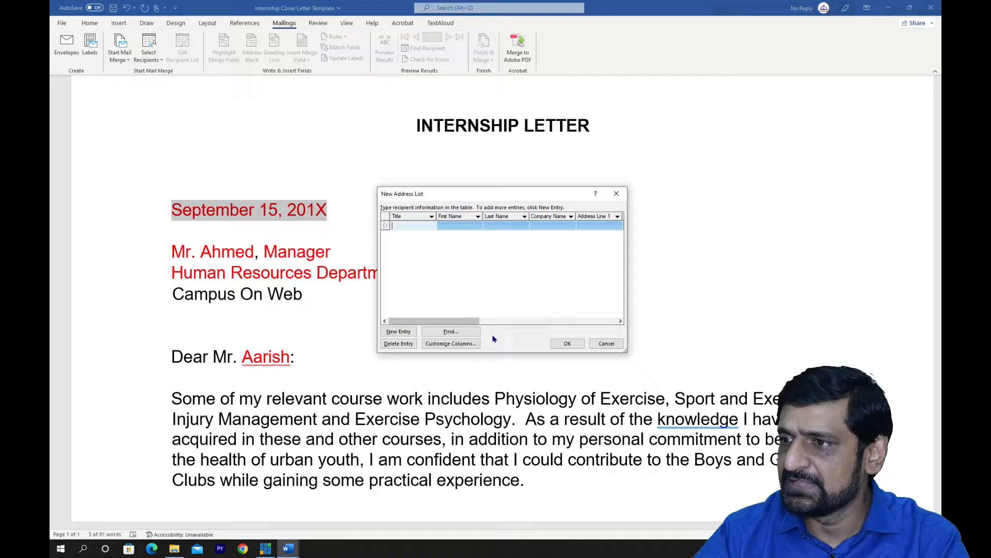
{"action": "mouse_move", "coordinate": [473, 325]}
{"action": "left_mouse_down"}
{"action": "mouse_move", "coordinate": [614, 320]}
{"action": "mouse_move", "coordinate": [461, 319]}
{"action": "left_mouse_up"}
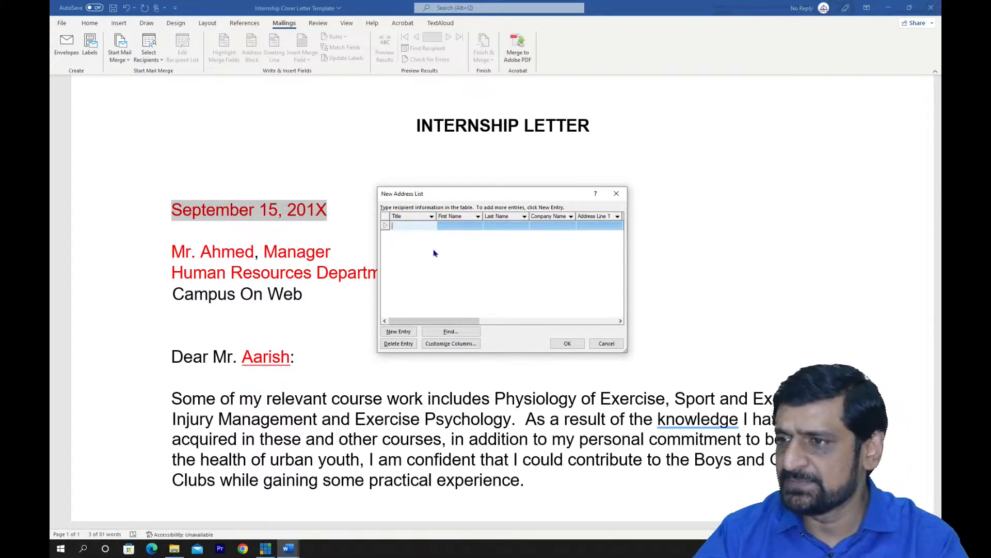
Customize the address list columns by renaming the Title field to EmpName
{"action": "left_click", "coordinate": [436, 347]}
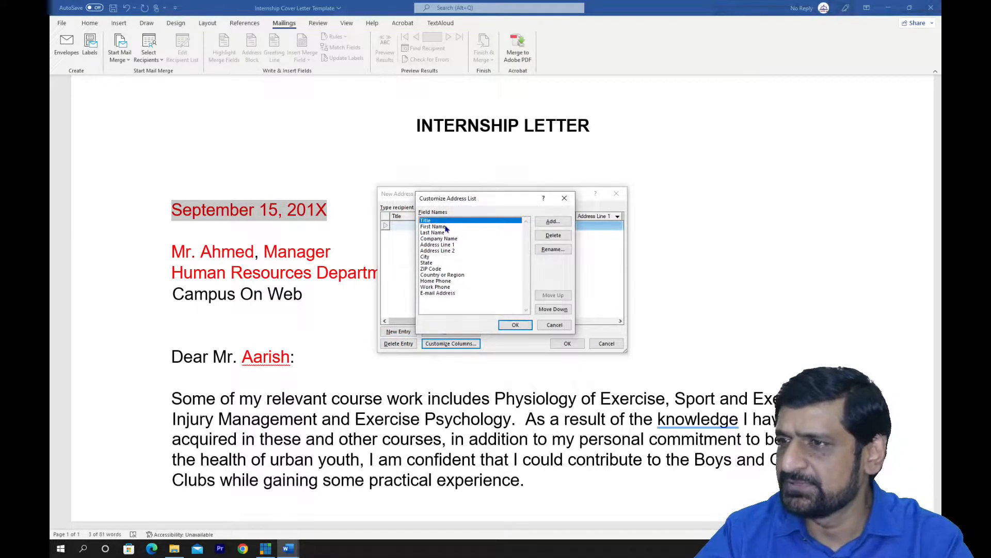
{"action": "left_click", "coordinate": [551, 250]}
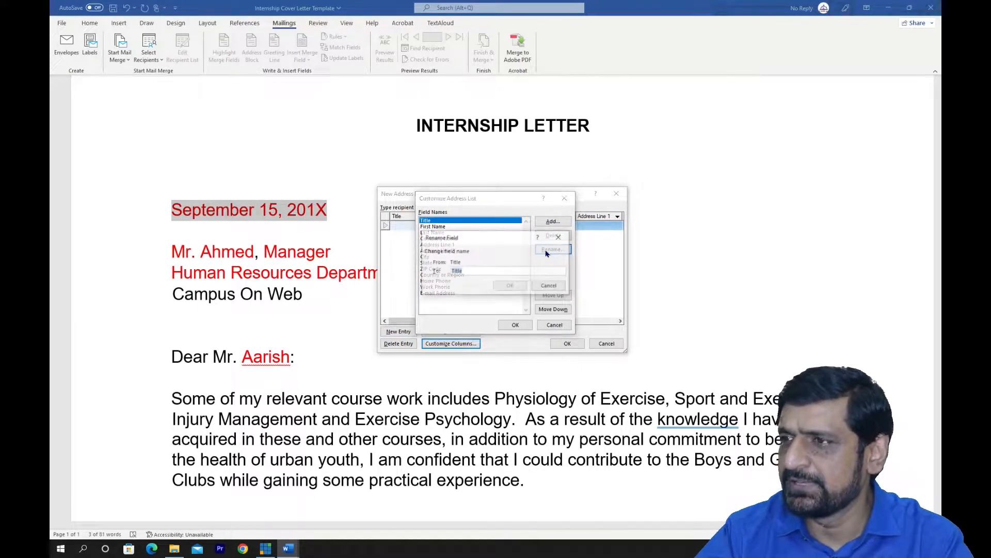
{"action": "type", "text": "EmpName"}
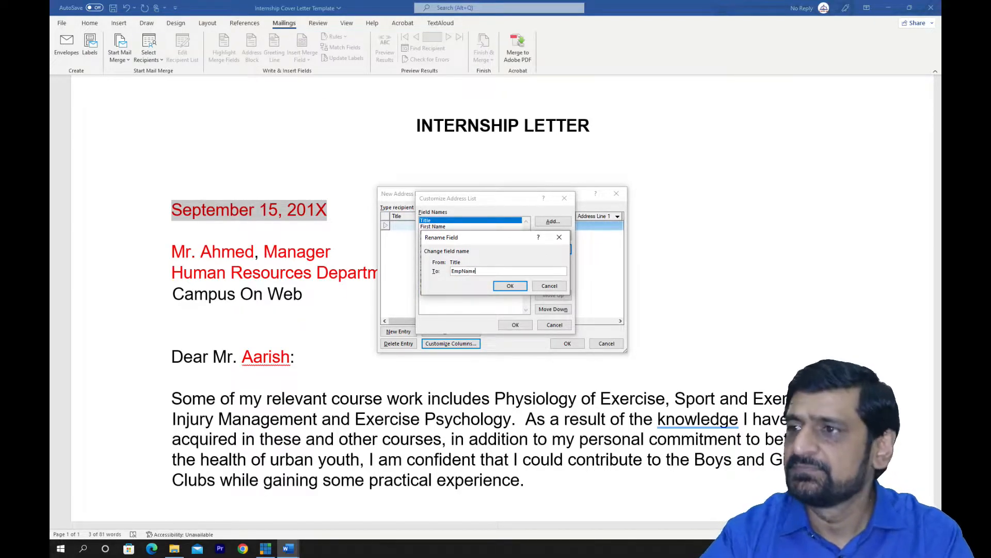
{"action": "left_click", "coordinate": [509, 285]}
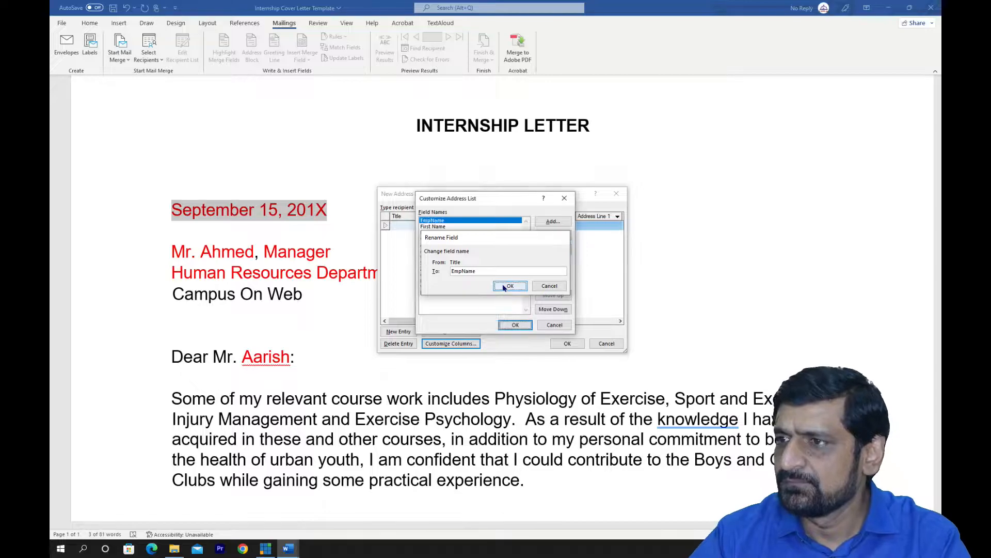
Delete the First Name field from the address list and confirm the deletion
{"action": "left_click", "coordinate": [443, 228]}
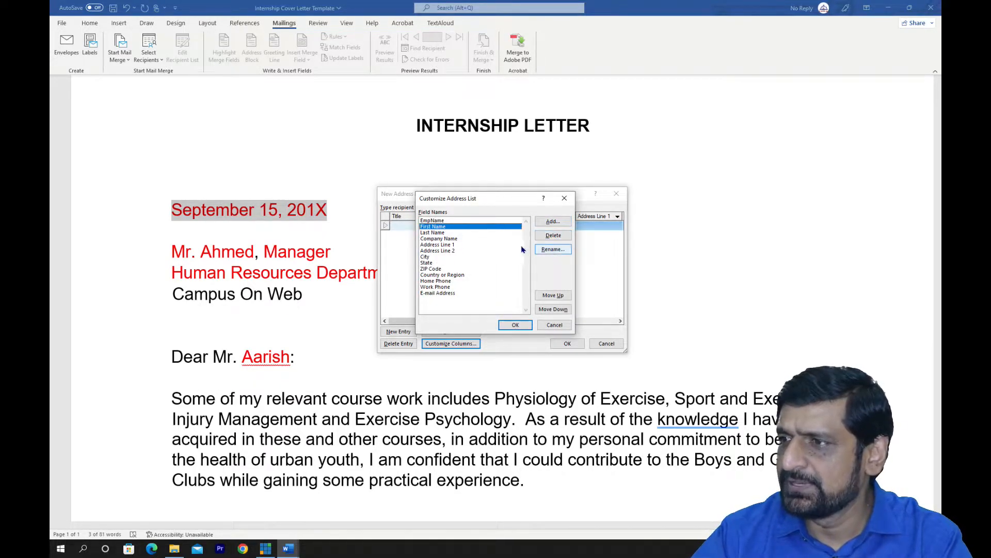
{"action": "left_click", "coordinate": [553, 235]}
{"action": "left_click", "coordinate": [480, 299]}
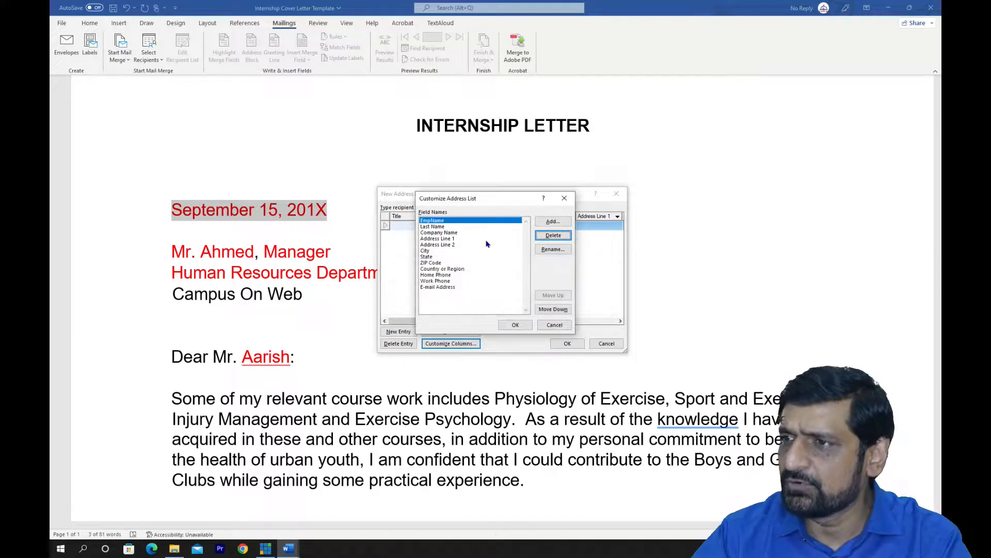
Rename the Last Name field of the address list to Date
{"action": "left_click", "coordinate": [448, 226]}
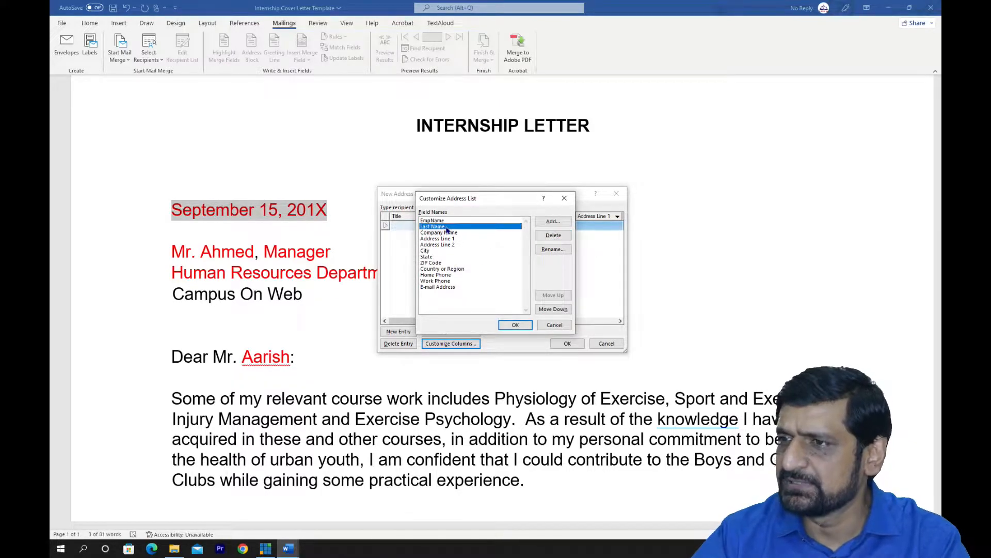
{"action": "left_click", "coordinate": [544, 249]}
{"action": "type", "text": "Date"}
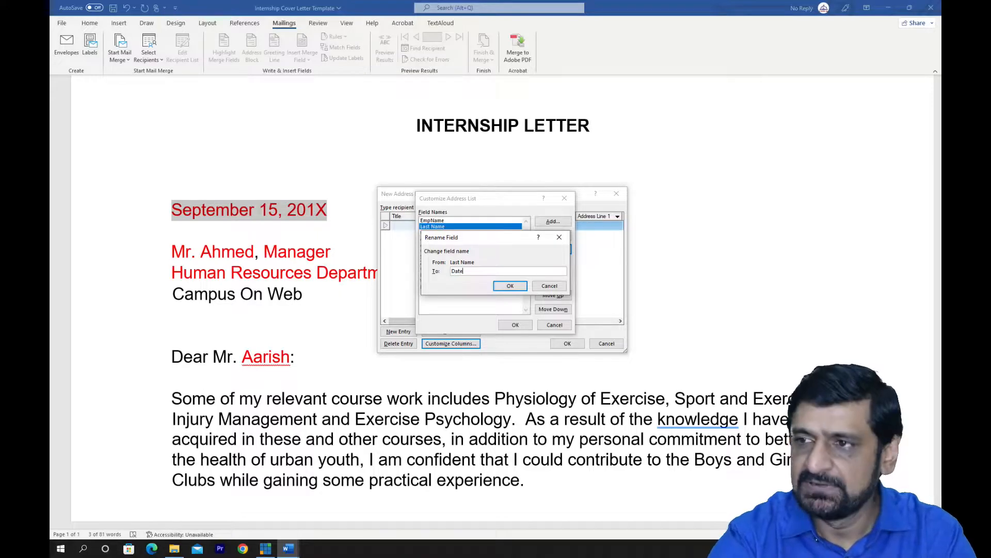
{"action": "left_click", "coordinate": [510, 286]}
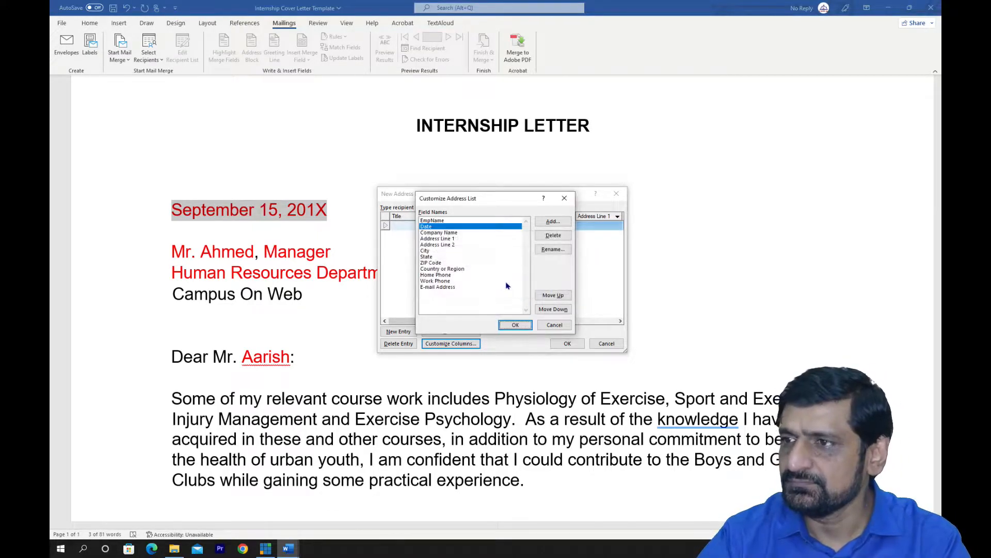
Rename the Company Name field of the address list to Designation
{"action": "left_click", "coordinate": [467, 233]}
{"action": "left_click", "coordinate": [547, 250]}
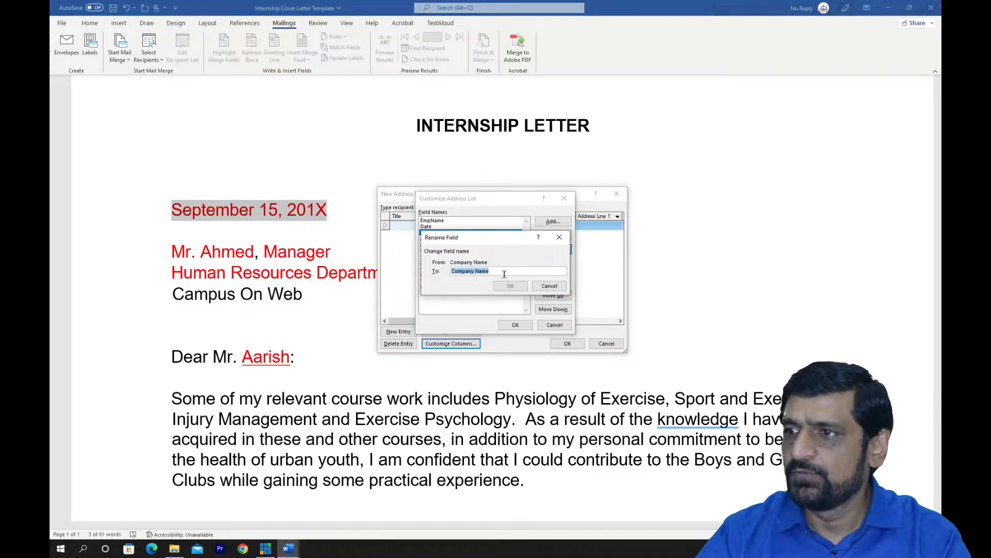
{"action": "type", "text": "Designat"}
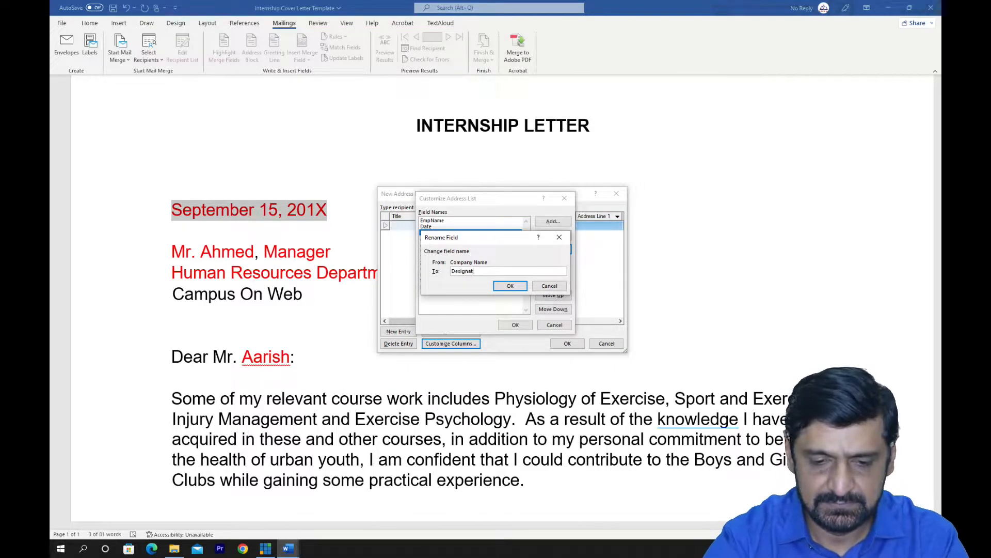
{"action": "type", "text": "ion"}
{"action": "left_click", "coordinate": [510, 285]}
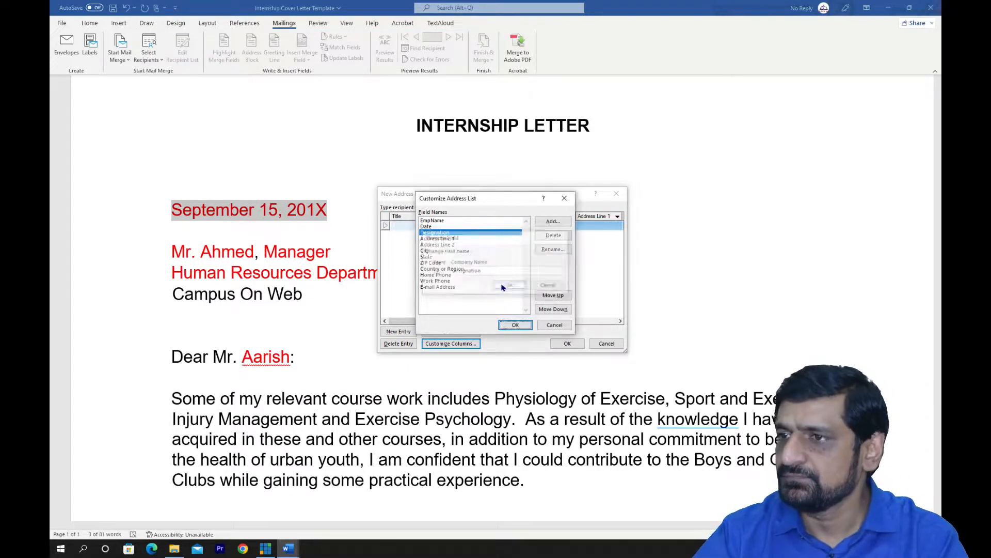
Rename the Address Line 1 field of the address list to Department
{"action": "left_click", "coordinate": [455, 238]}
{"action": "left_click", "coordinate": [553, 249]}
{"action": "type", "text": "Departmen"}
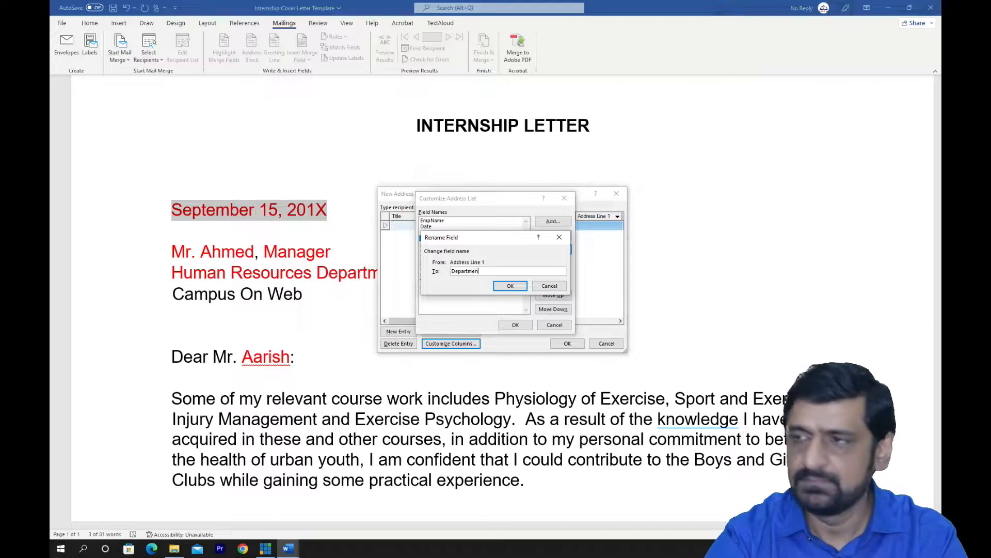
{"action": "left_click", "coordinate": [509, 285]}
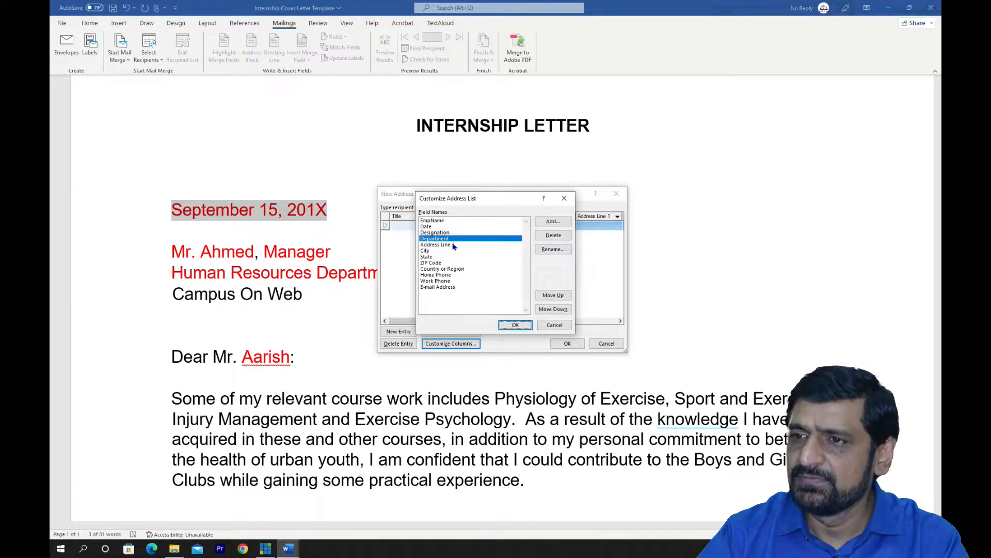
Rename the Address Line 2 field of the address list to Name
{"action": "left_click", "coordinate": [454, 245]}
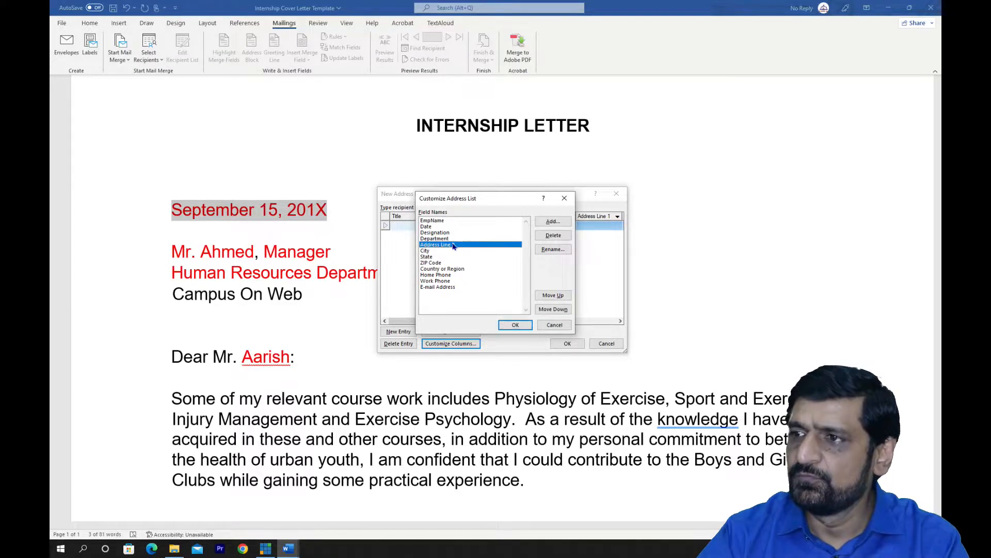
{"action": "left_click", "coordinate": [555, 250]}
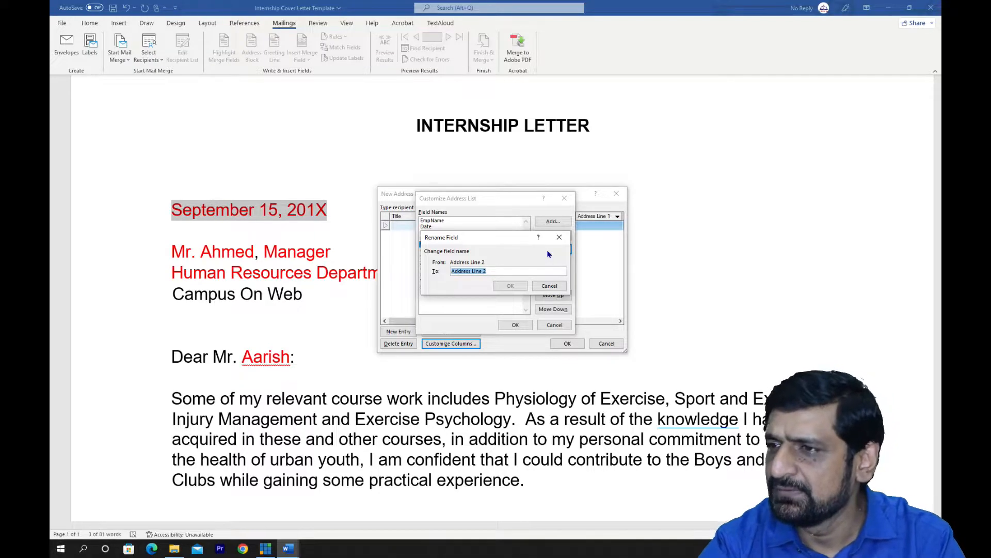
{"action": "type", "text": "Name"}
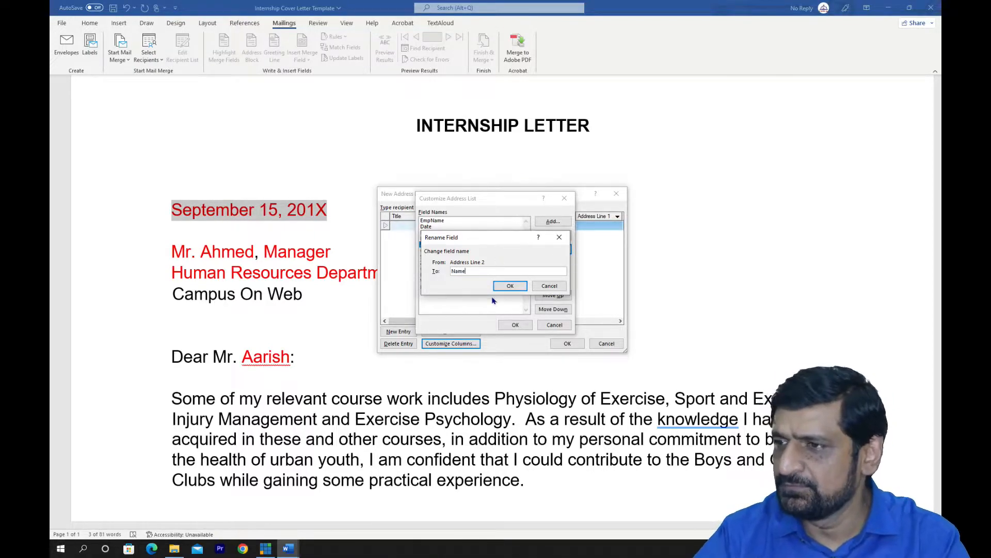
{"action": "left_click", "coordinate": [509, 285]}
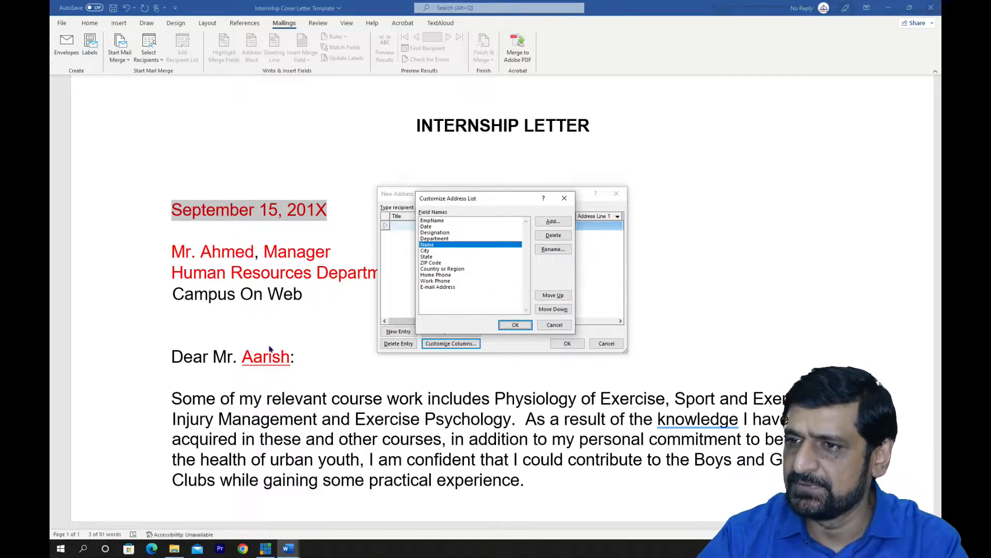
Delete the Work Phone, E-mail Address and Home Phone fields from the address list, confirming each deletion
{"action": "left_click", "coordinate": [443, 281]}
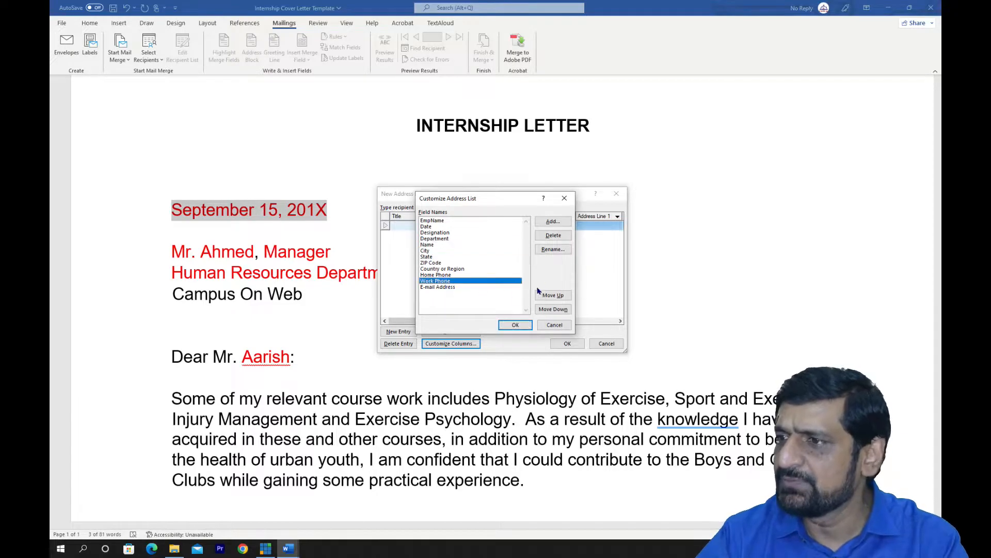
{"action": "left_click", "coordinate": [557, 238]}
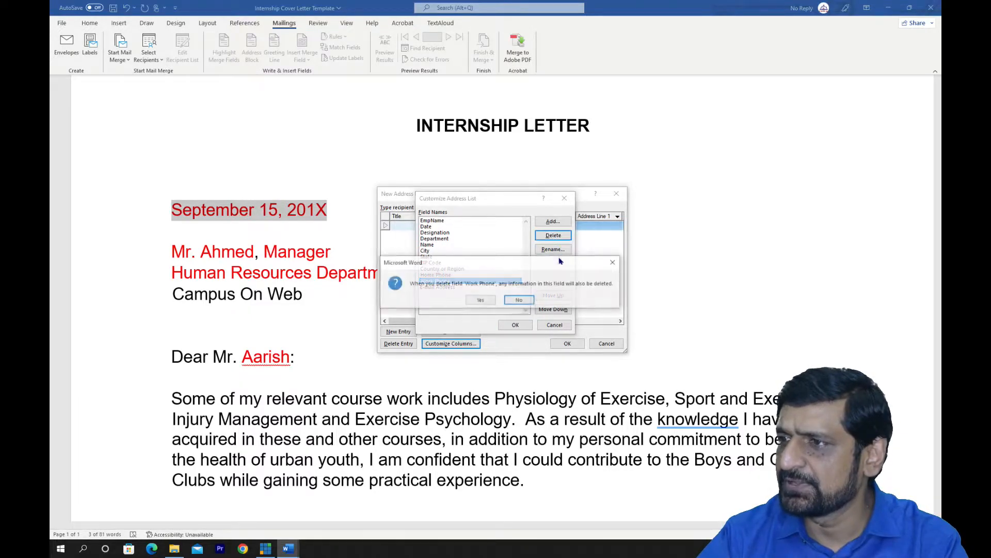
{"action": "left_click", "coordinate": [485, 303]}
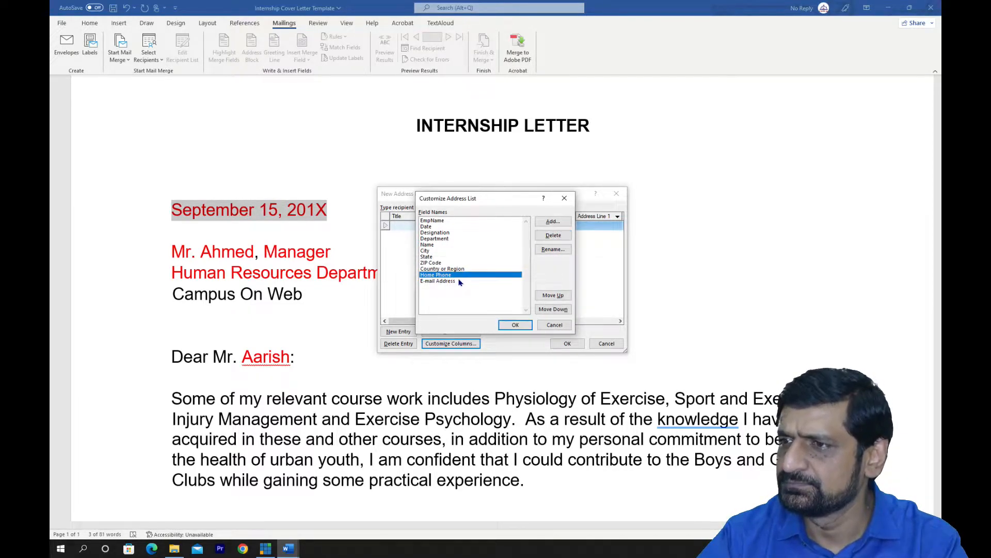
{"action": "left_click", "coordinate": [461, 281]}
{"action": "left_click", "coordinate": [553, 235]}
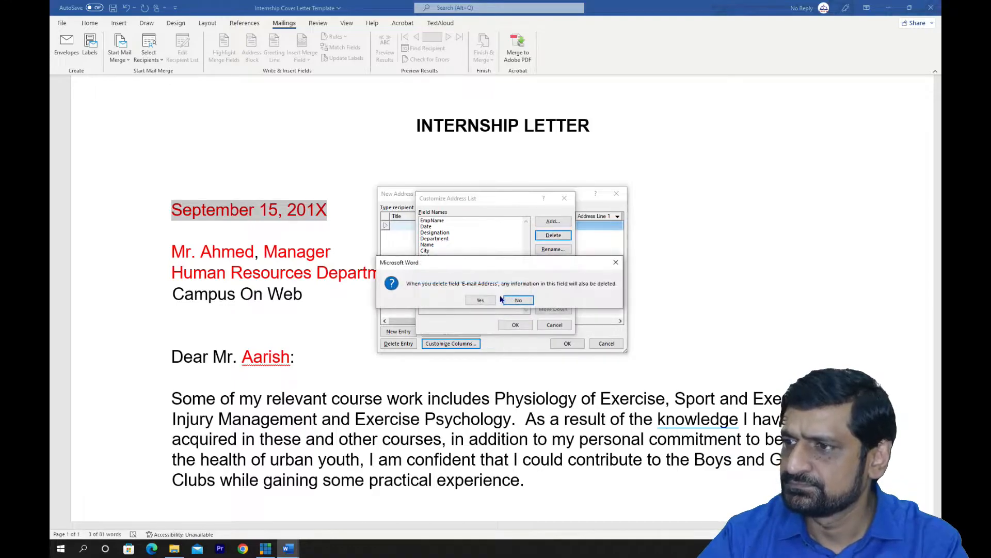
{"action": "left_click", "coordinate": [485, 302]}
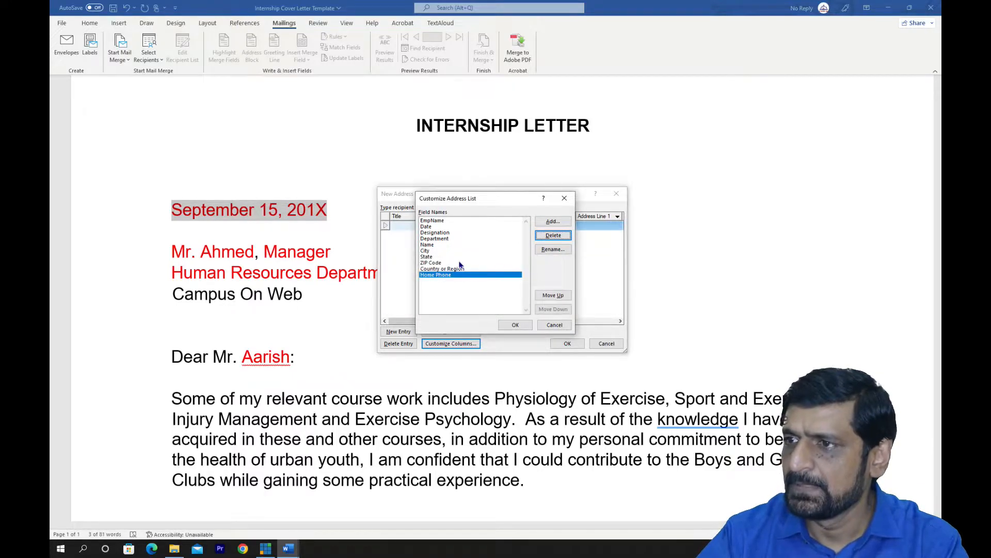
{"action": "left_click", "coordinate": [553, 234]}
{"action": "left_click", "coordinate": [490, 299]}
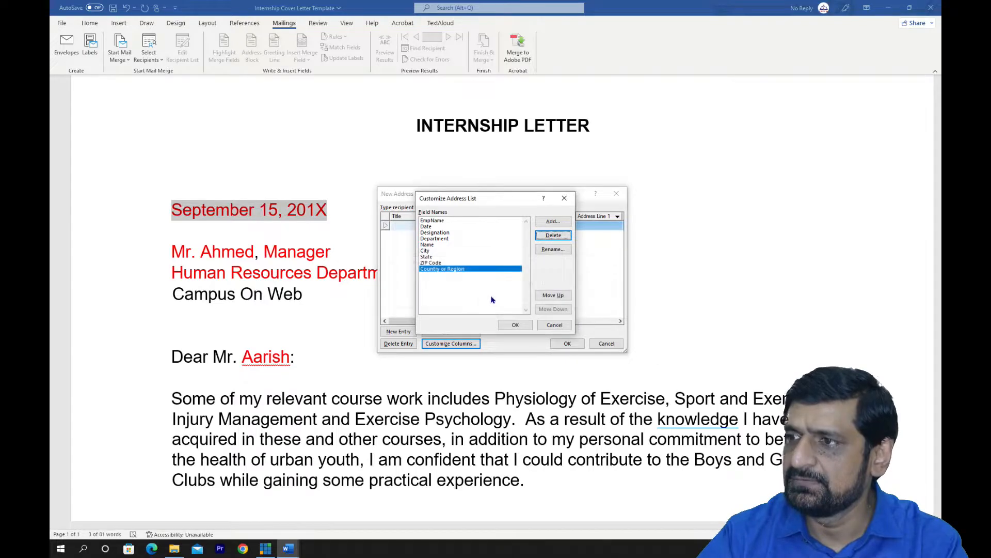
Delete the Country or Region, ZIP Code, State and City fields from the address list, confirming each deletion
{"action": "left_click", "coordinate": [553, 235]}
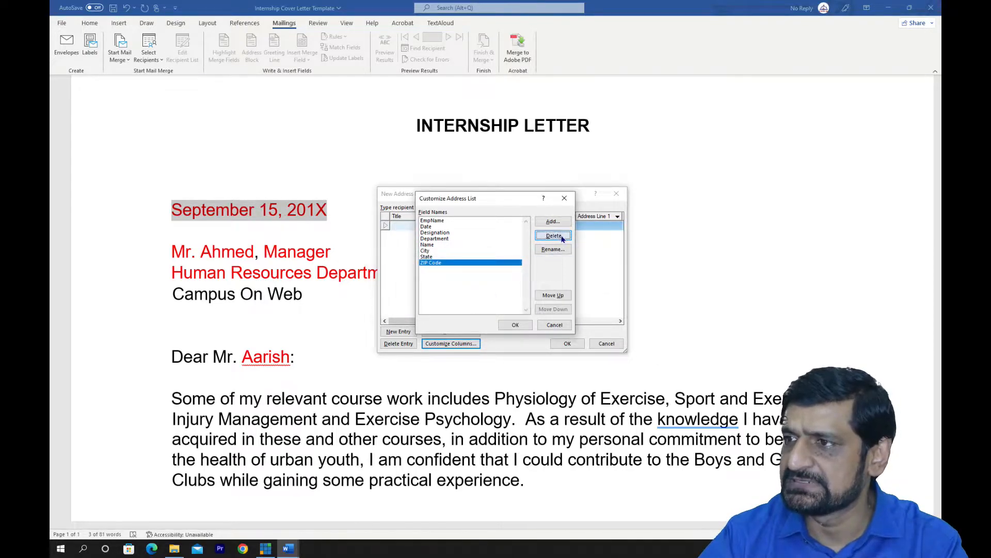
{"action": "left_click", "coordinate": [553, 235]}
{"action": "left_click", "coordinate": [480, 299]}
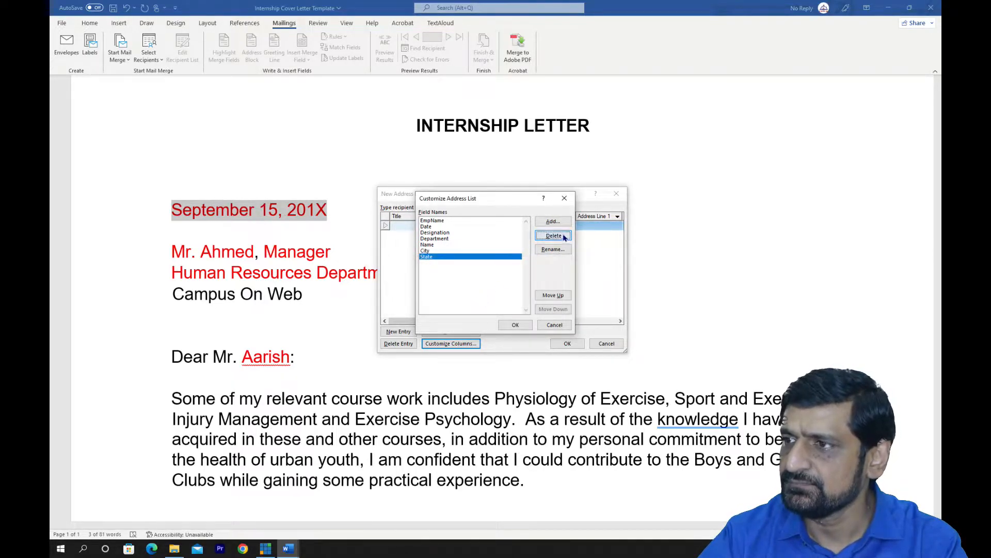
{"action": "left_click", "coordinate": [553, 235]}
{"action": "left_click", "coordinate": [489, 300]}
{"action": "left_click", "coordinate": [551, 237]}
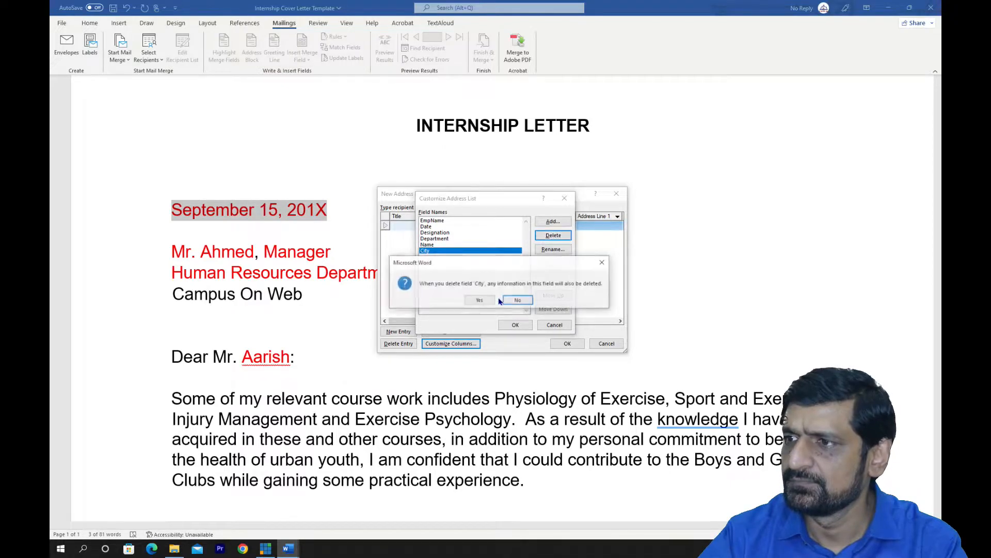
{"action": "left_click", "coordinate": [484, 299]}
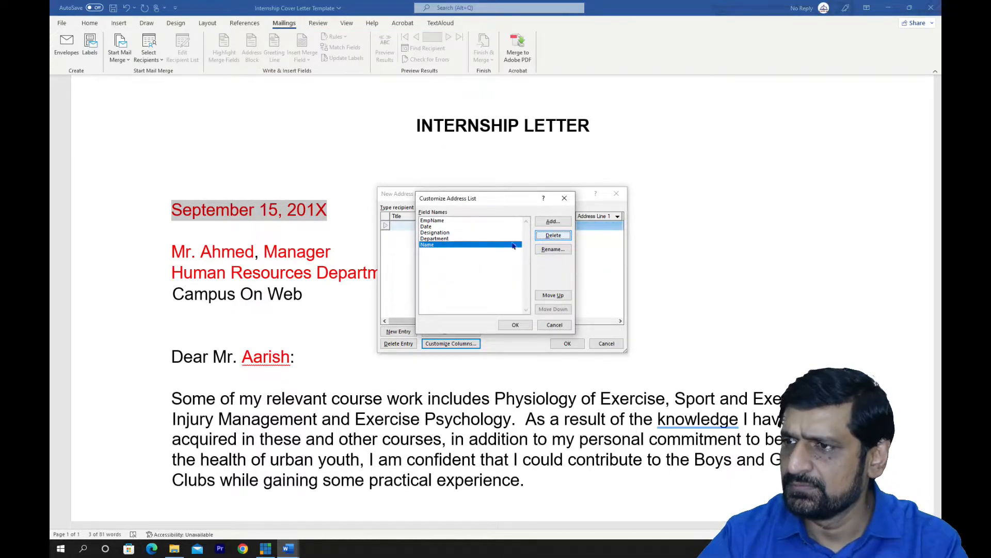
Move the Date field above EmpName in the address list's field order and apply the customized columns
{"action": "left_click", "coordinate": [481, 262]}
{"action": "left_click", "coordinate": [463, 228]}
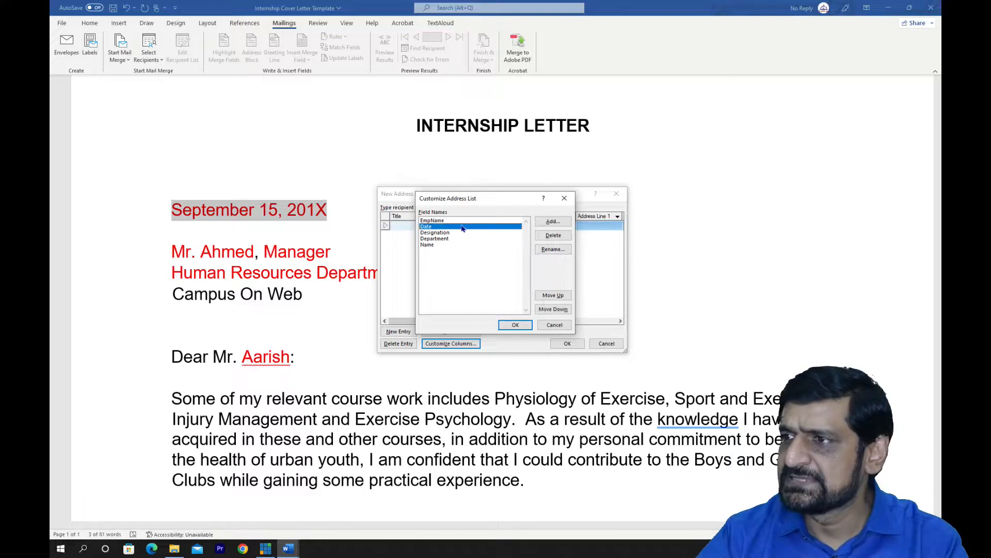
{"action": "left_click", "coordinate": [557, 296]}
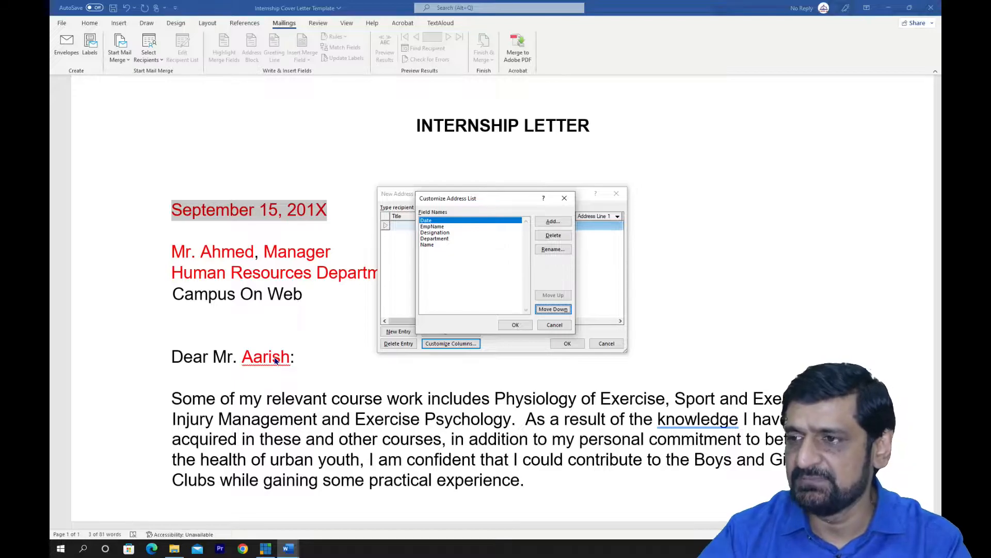
{"action": "left_click", "coordinate": [515, 324]}
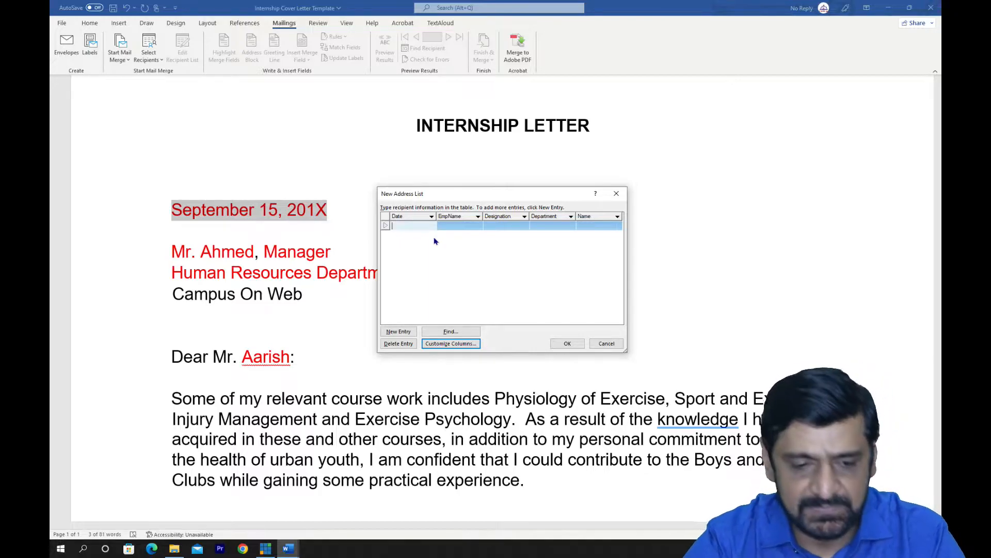
In the first recipient entry, set Date to 12/23/2022, fill in the employee's name and set Designation to Manager
{"action": "type", "text": "12/"}
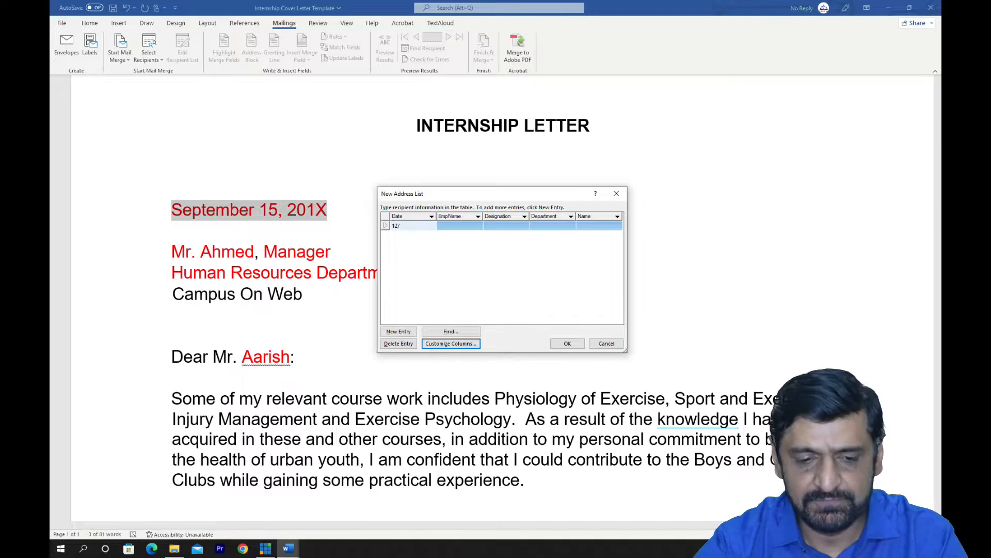
{"action": "type", "text": "23/2"}
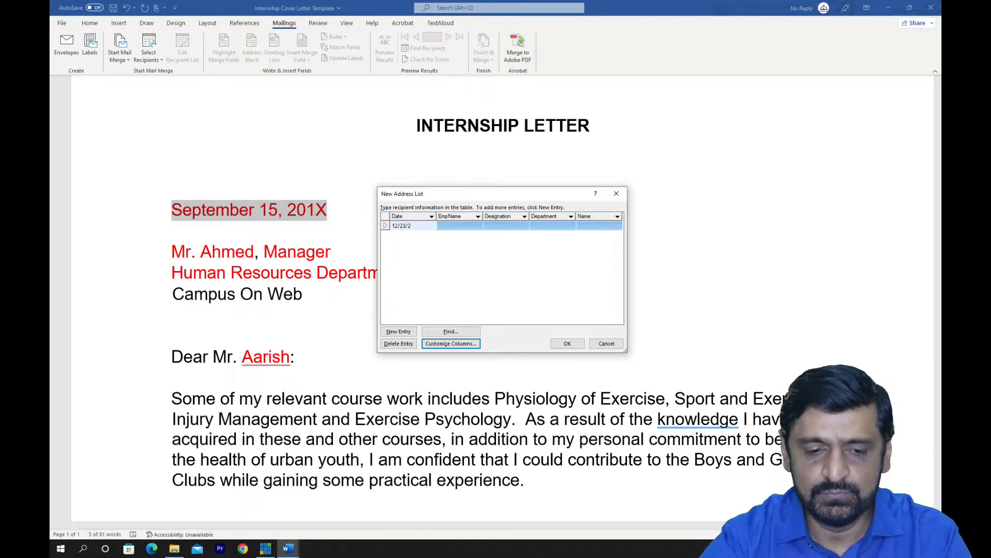
{"action": "type", "text": "022"}
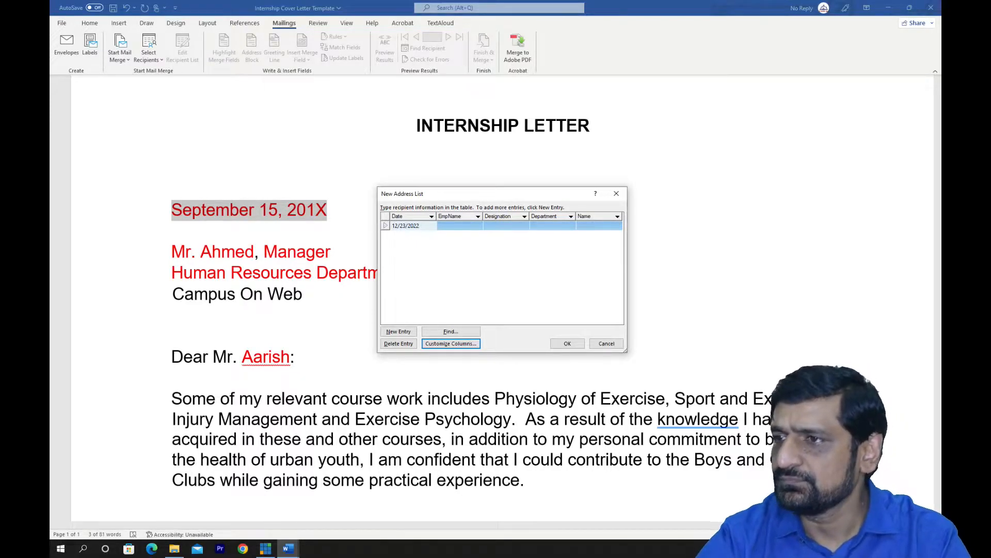
{"action": "left_click", "coordinate": [448, 225]}
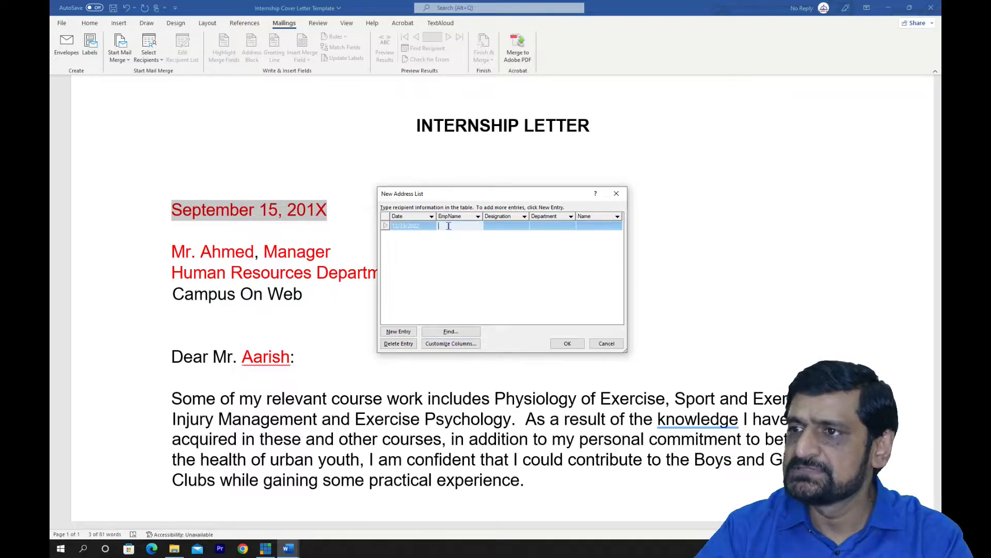
{"action": "type", "text": "Ahmed"}
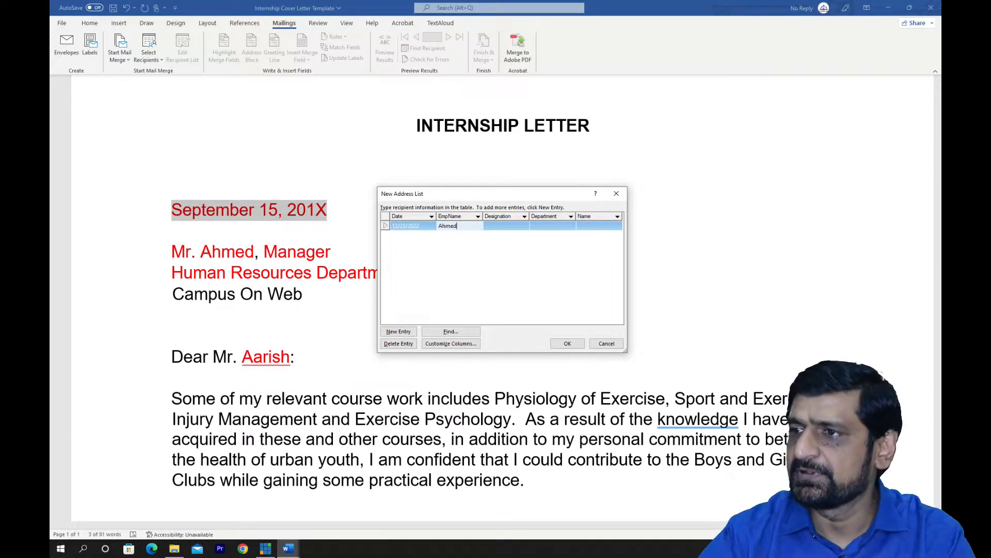
{"action": "left_click", "coordinate": [502, 225]}
{"action": "type", "text": "Manager"}
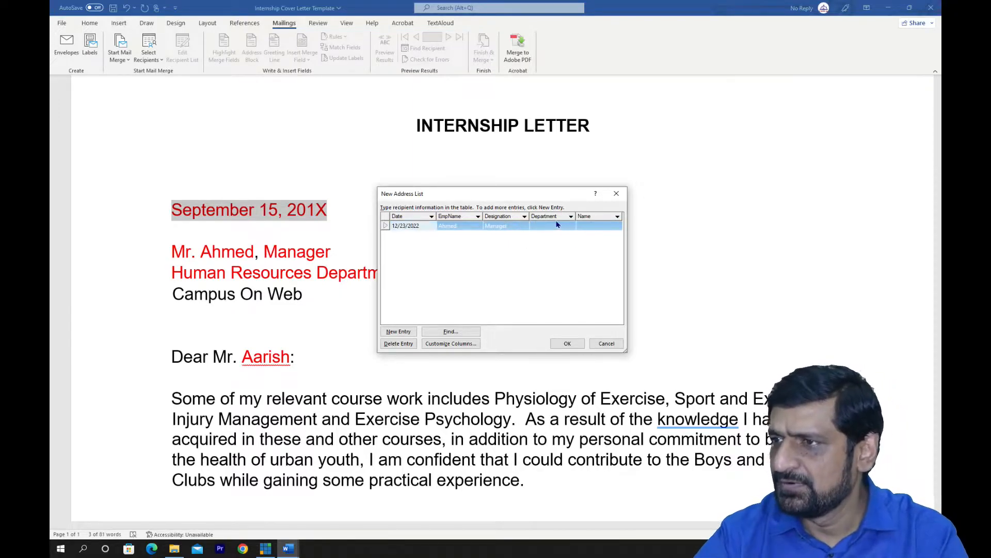
Complete the first recipient entry with Marketing as the Department and the addressee's name in the Name field
{"action": "left_click", "coordinate": [553, 225]}
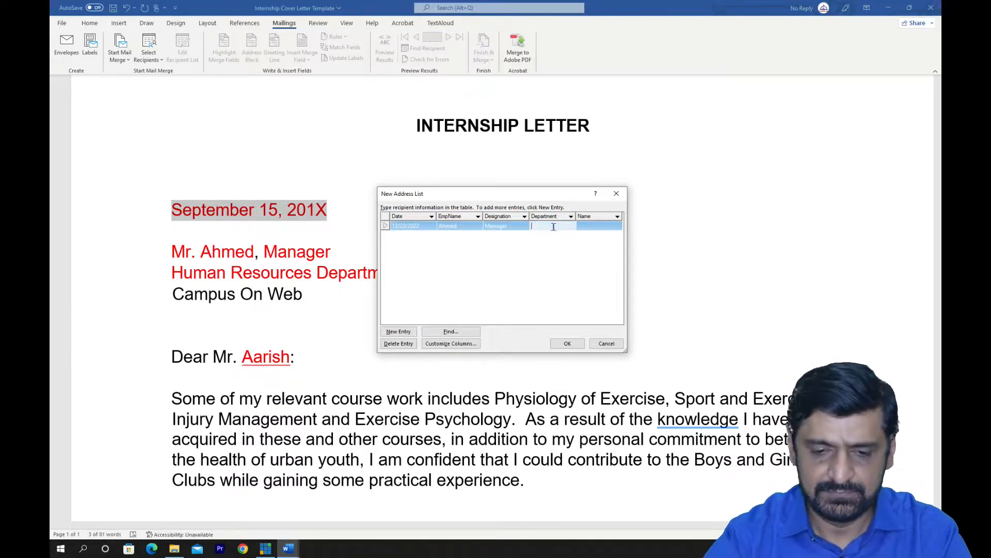
{"action": "type", "text": "Human Re"}
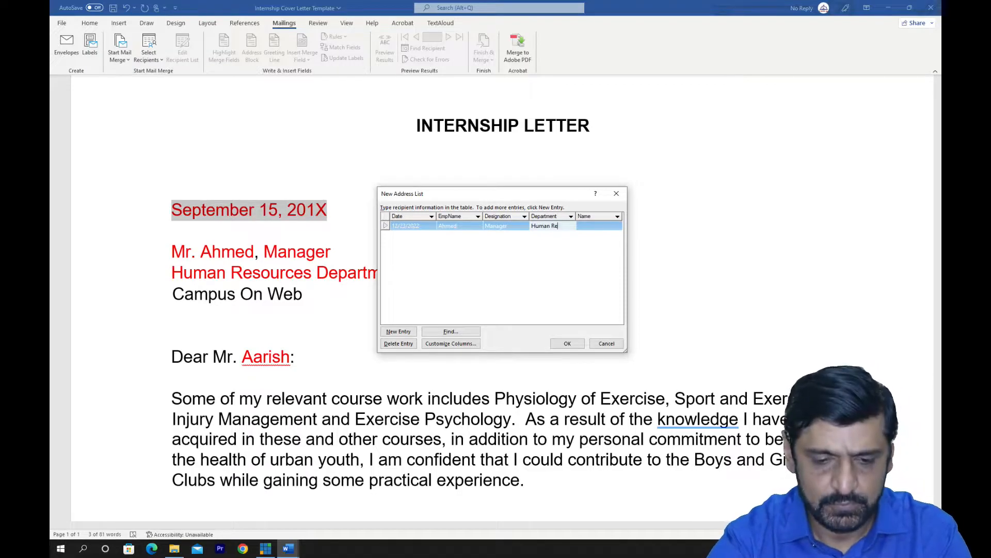
{"action": "key", "text": "BackSpace"}
{"action": "key", "text": "BackSpace"}
{"action": "key", "text": "BackSpace"}
{"action": "type", "text": "Marketing"}
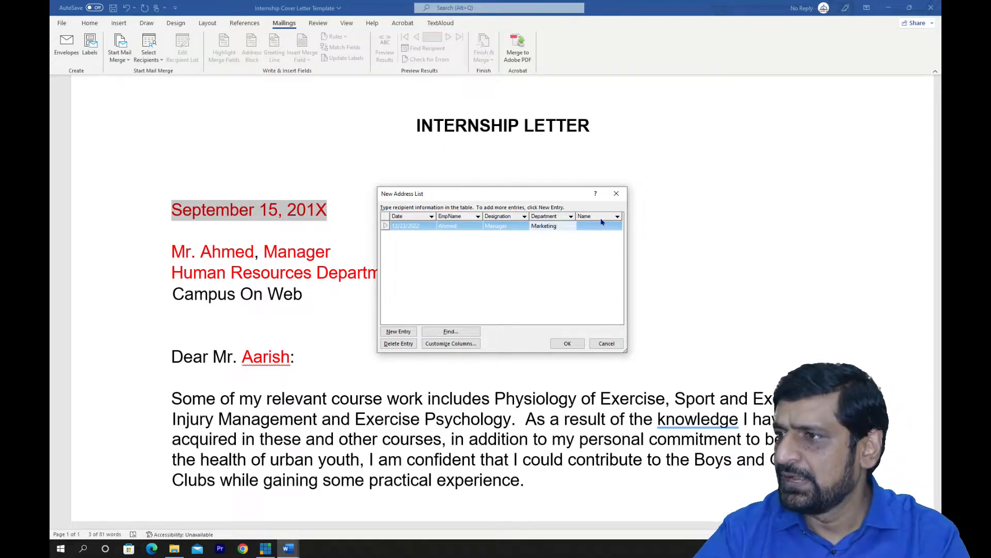
{"action": "left_click", "coordinate": [590, 226]}
{"action": "type", "text": "Aarish"}
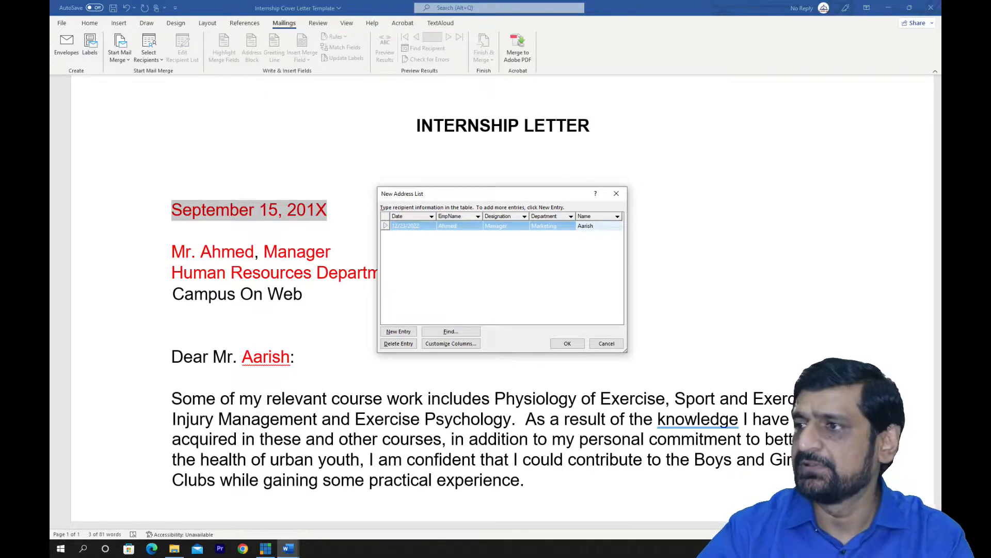
{"action": "left_click", "coordinate": [521, 264]}
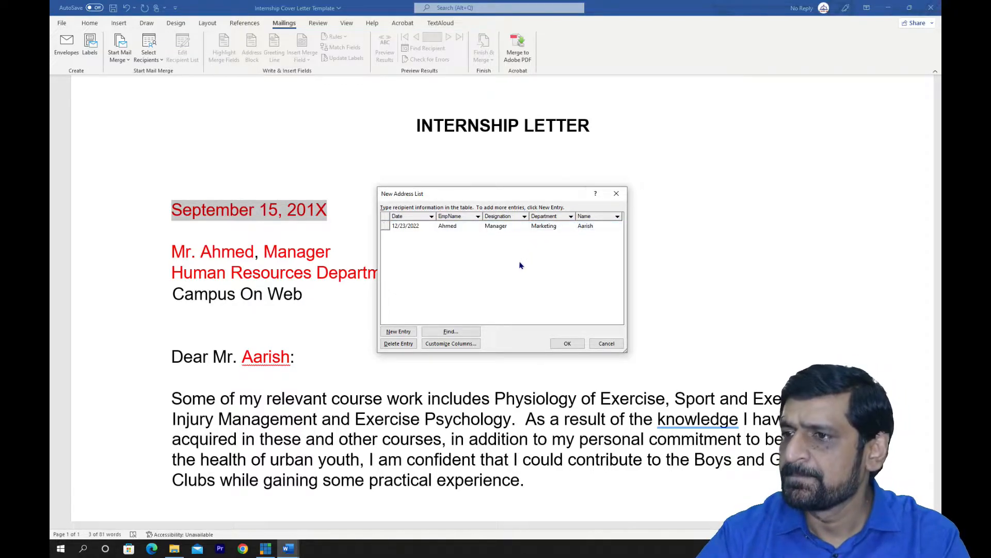
Add a second recipient entry with Date 1224/2022, the employee's name and Manager as the Designation
{"action": "left_click", "coordinate": [403, 332]}
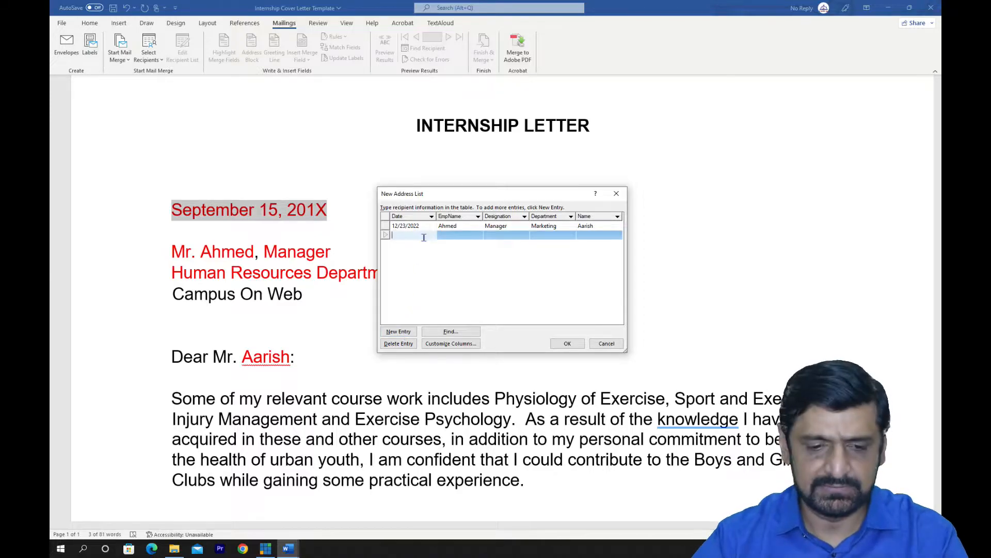
{"action": "type", "text": "12"}
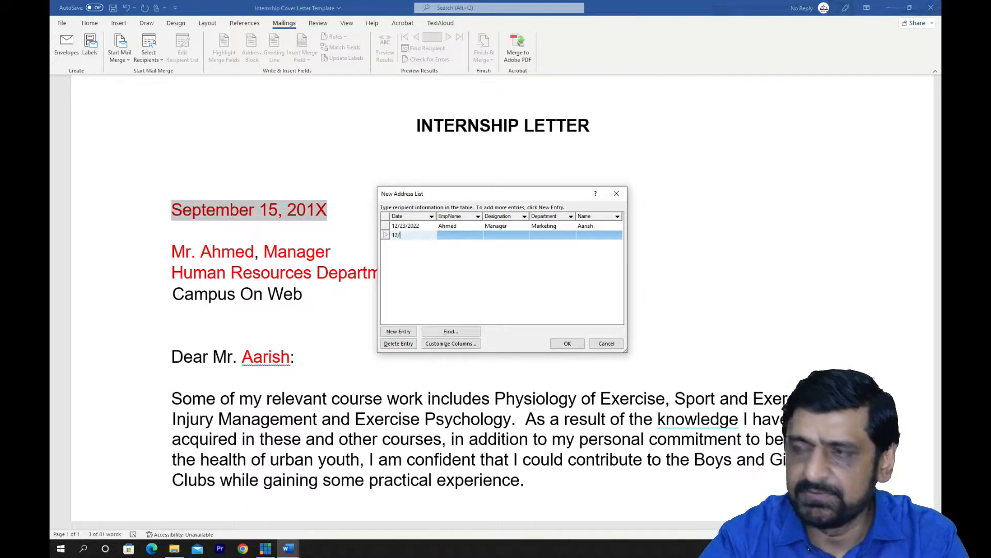
{"action": "type", "text": "24/2022"}
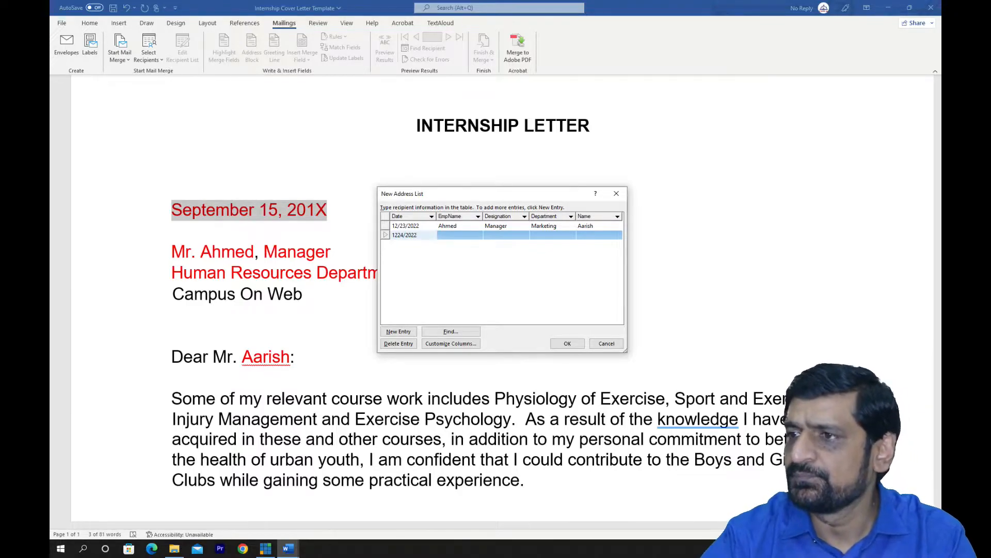
{"action": "key", "text": "Tab"}
{"action": "type", "text": "Ahmed"}
{"action": "key", "text": "Tab"}
{"action": "type", "text": "Manager"}
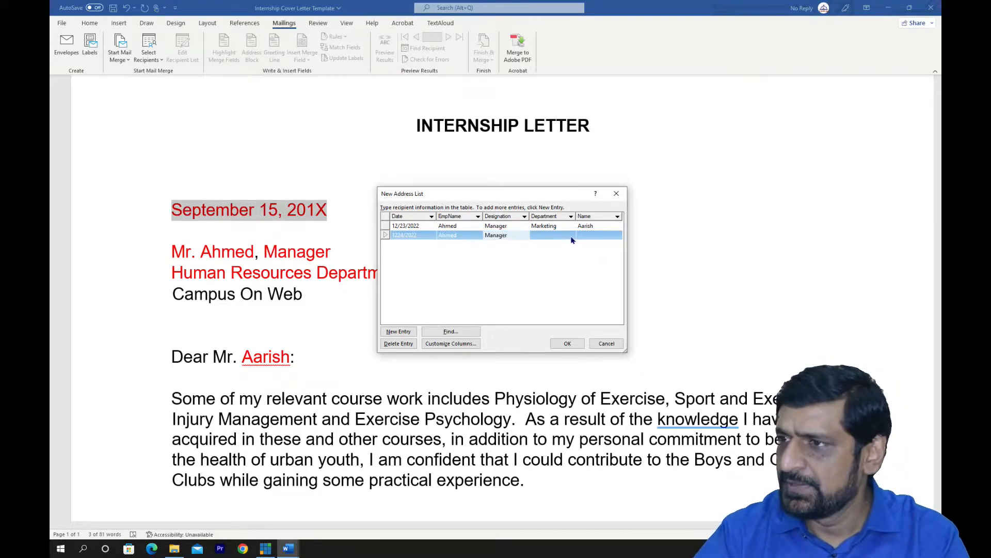
Complete the second recipient entry with Marketing as the Department and the second addressee's name in the Name field
{"action": "left_click", "coordinate": [568, 235]}
{"action": "type", "text": "Marketing"}
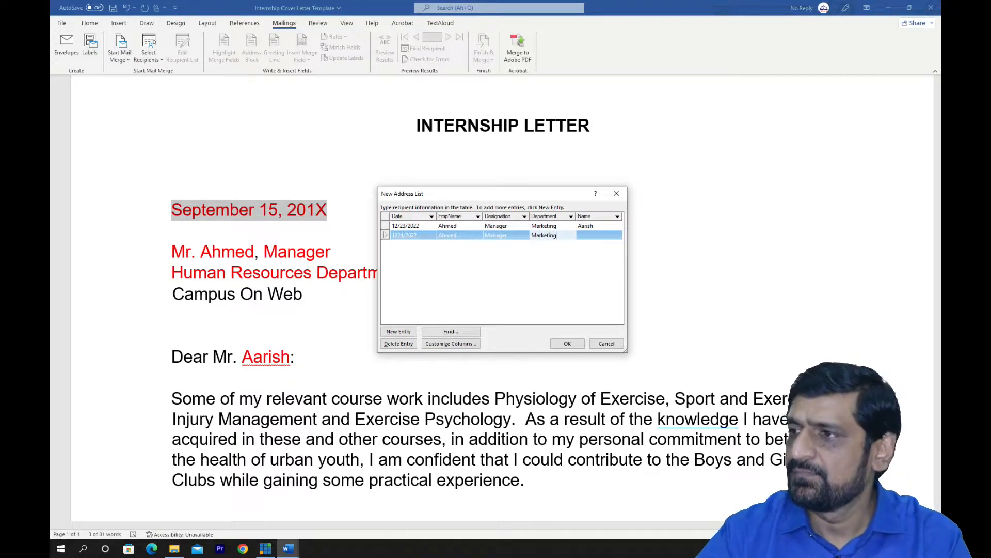
{"action": "left_click", "coordinate": [596, 235]}
{"action": "type", "text": "Salam"}
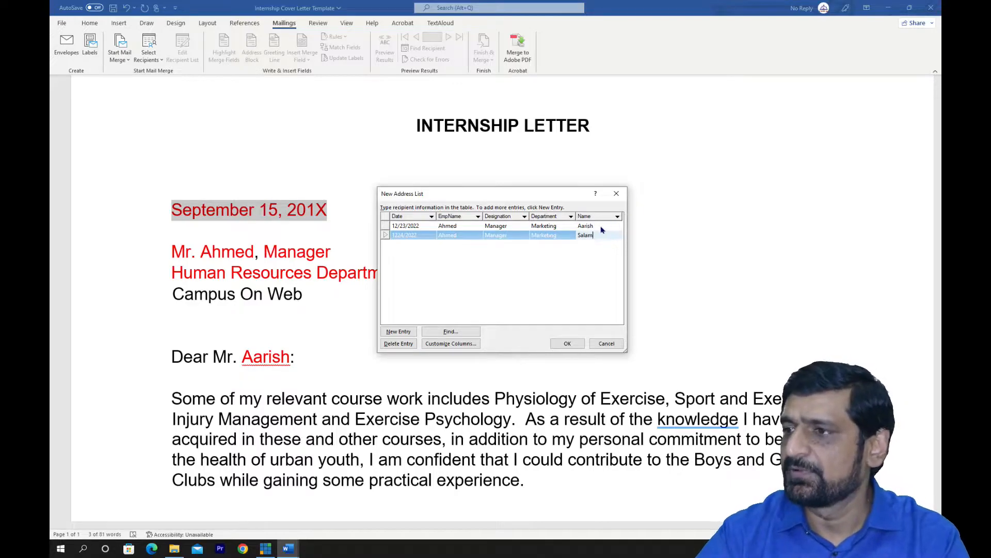
{"action": "left_click", "coordinate": [556, 275]}
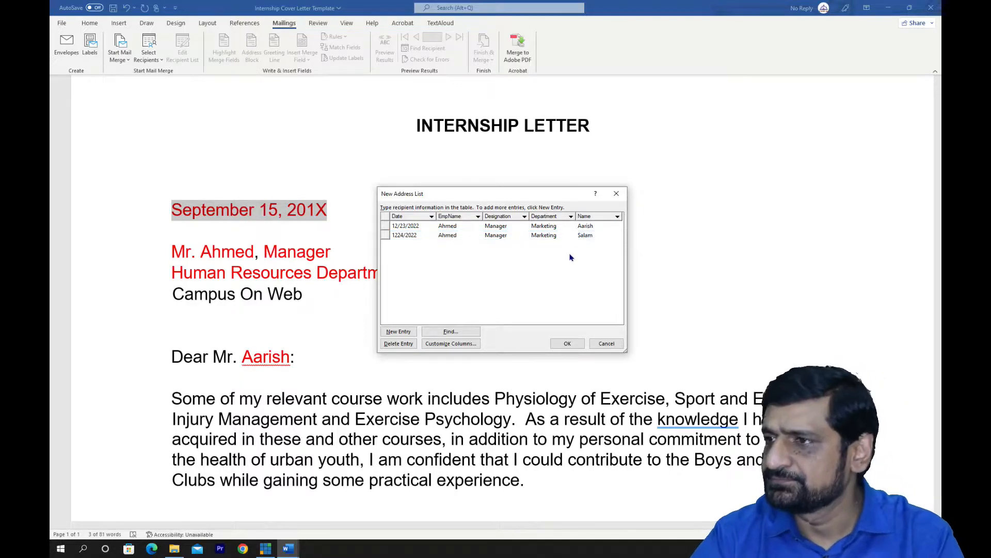
Add a third recipient entry with Date 10/10/2022 and the employee's name in the EmpName field
{"action": "left_click", "coordinate": [398, 333]}
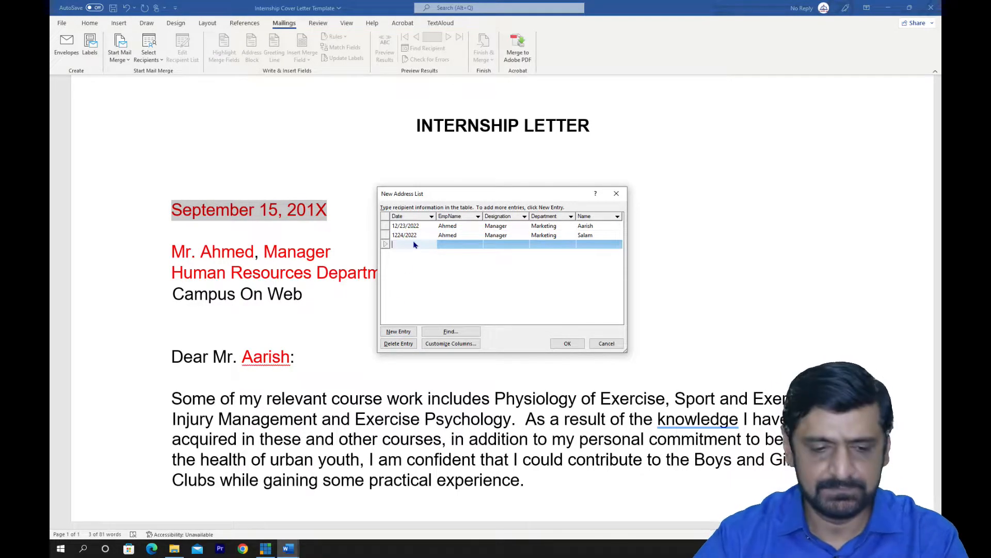
{"action": "type", "text": "10/10/2022"}
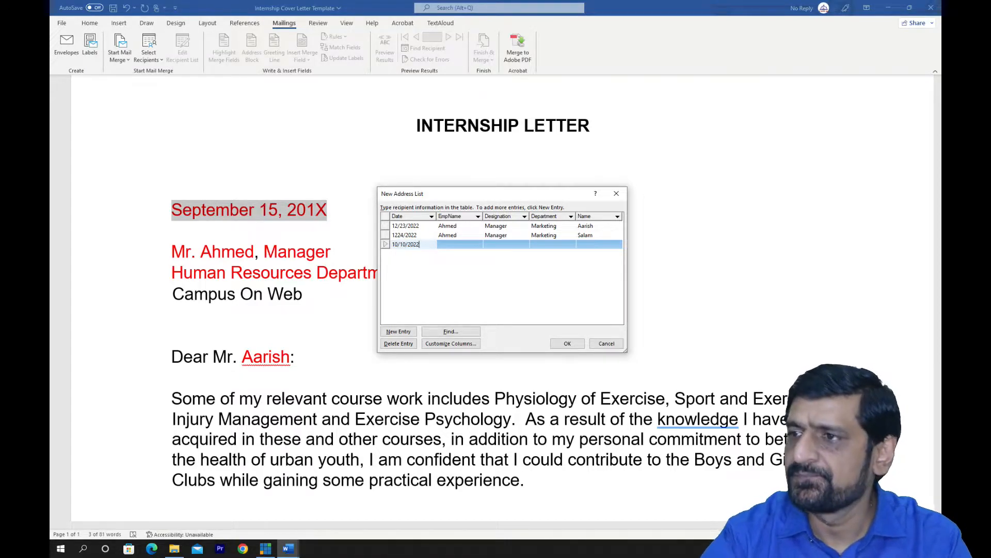
{"action": "left_click", "coordinate": [448, 245]}
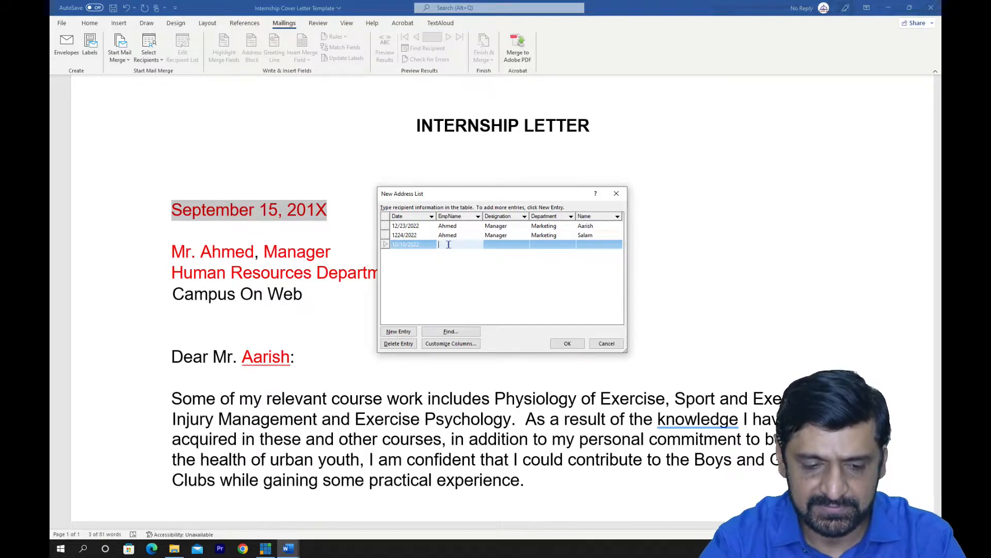
{"action": "type", "text": "Aayan"}
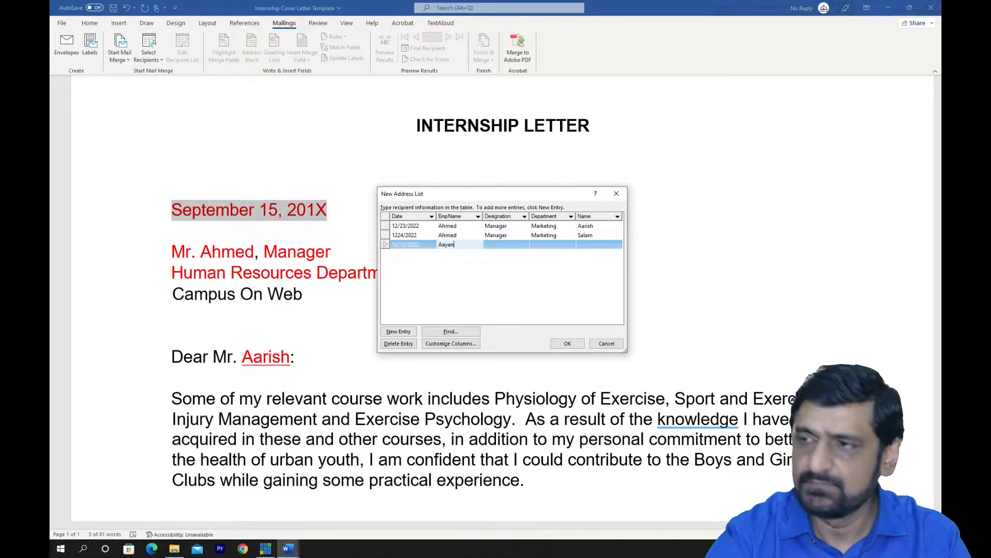
Set the Designation of the third recipient entry to Head
{"action": "left_click", "coordinate": [491, 244]}
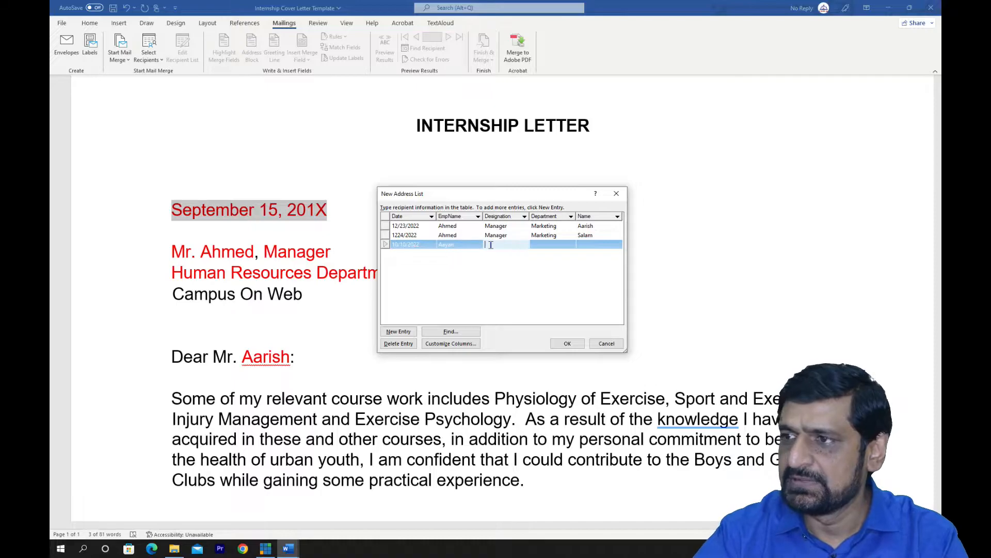
{"action": "type", "text": "CEO"}
{"action": "left_click", "coordinate": [559, 245]}
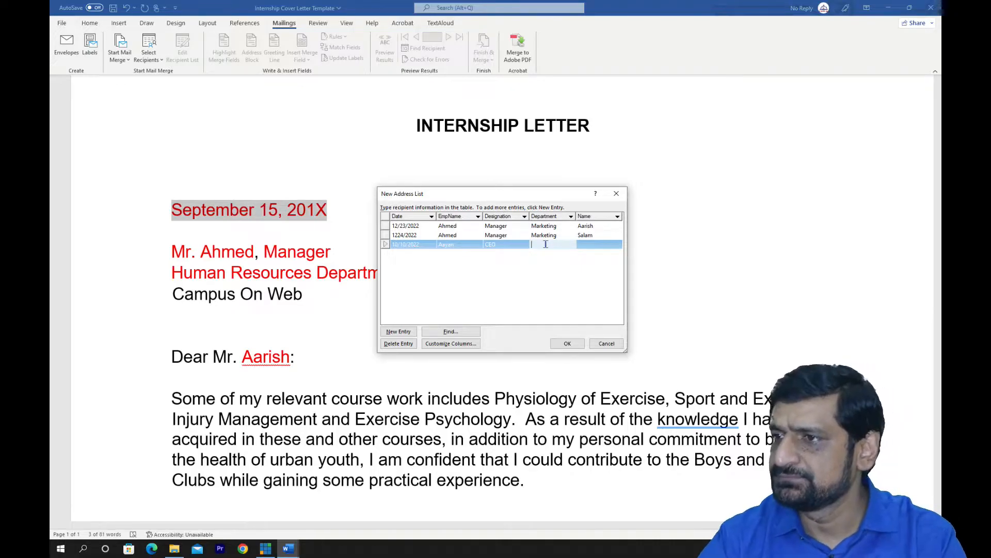
{"action": "double_click", "coordinate": [510, 244]}
{"action": "type", "text": "Head"}
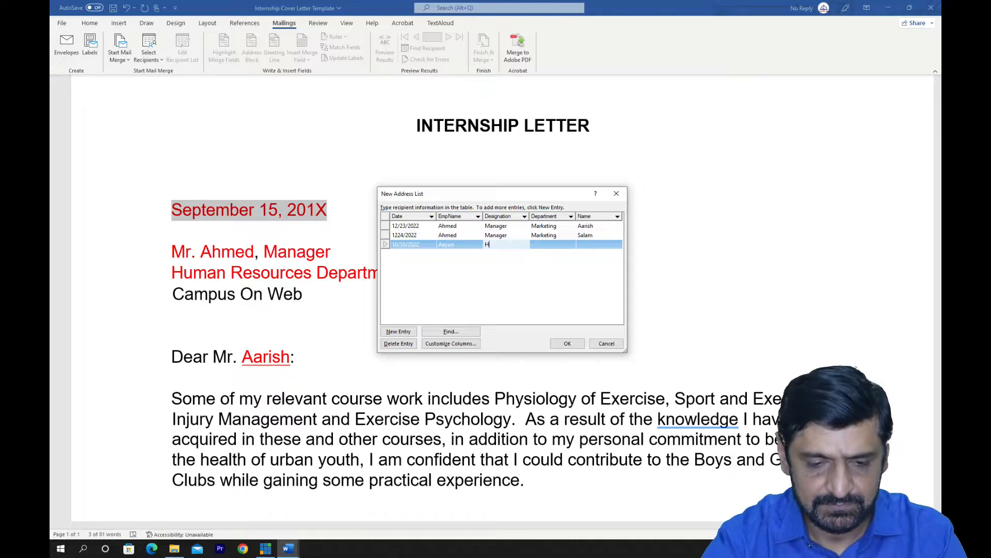
Complete the third recipient entry with IT as the Department and the third addressee's name in the Name field
{"action": "left_click", "coordinate": [559, 246]}
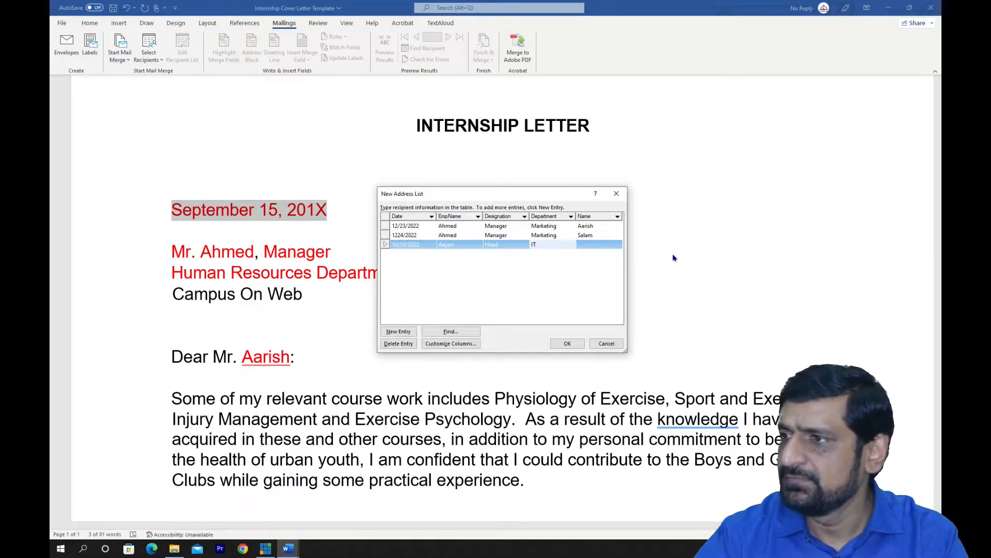
{"action": "left_click", "coordinate": [599, 244]}
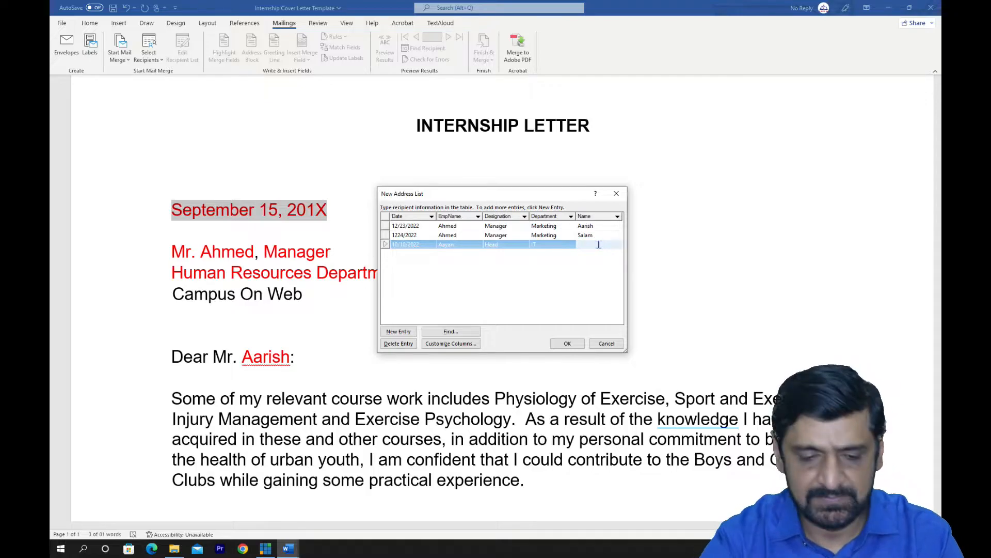
{"action": "type", "text": "Hadi"}
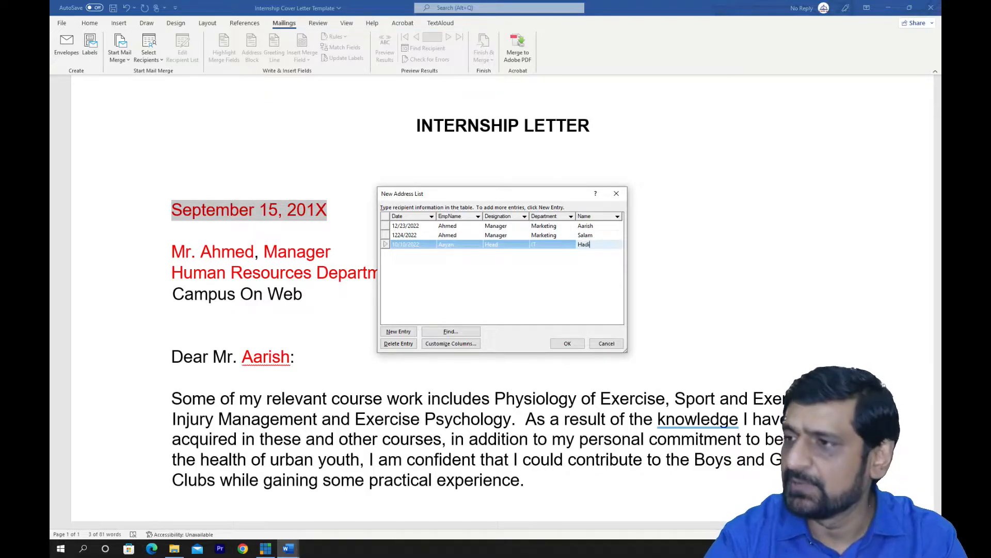
{"action": "left_click", "coordinate": [426, 234]}
{"action": "left_click", "coordinate": [423, 243]}
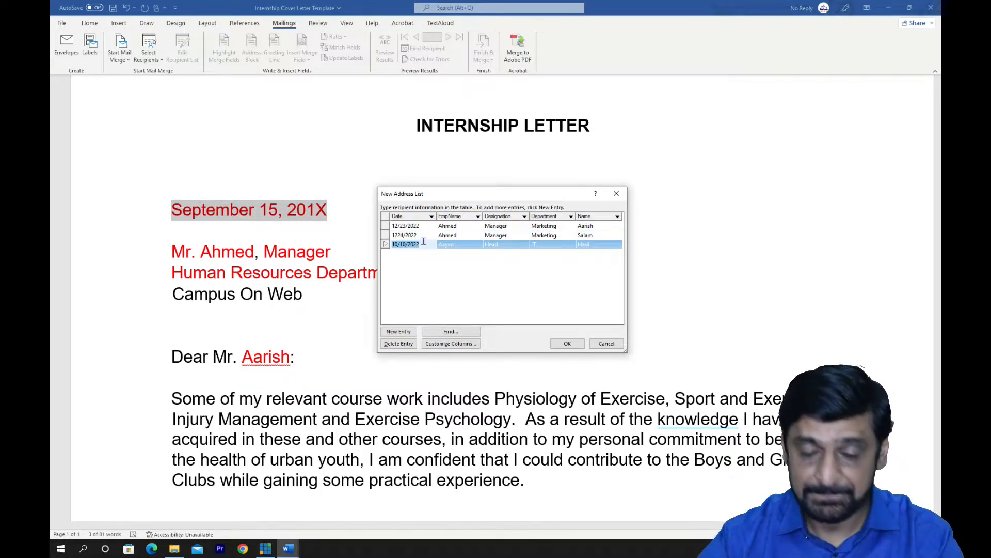
Finish the recipient list and save it as an address list named test in My Data Sources
{"action": "left_click", "coordinate": [566, 343]}
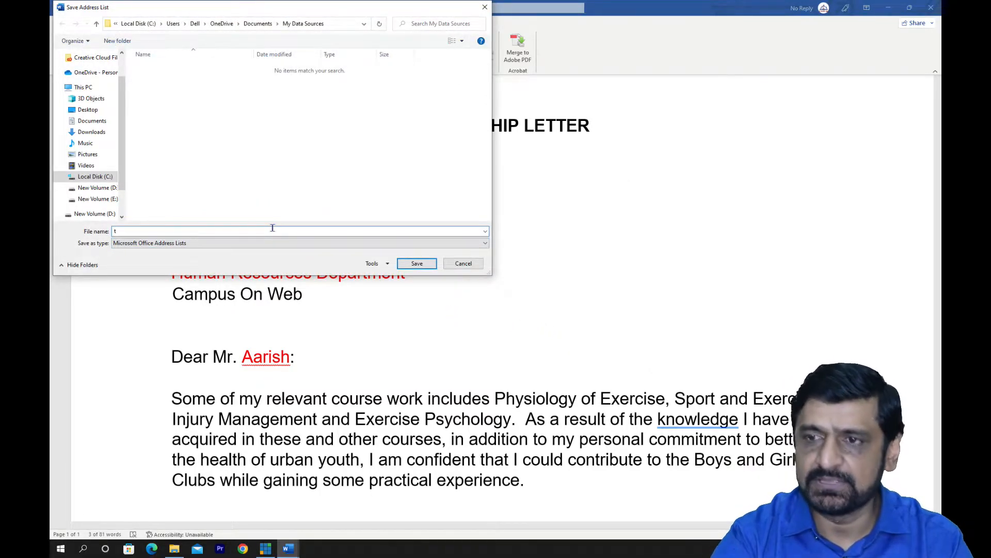
{"action": "type", "text": "tes"}
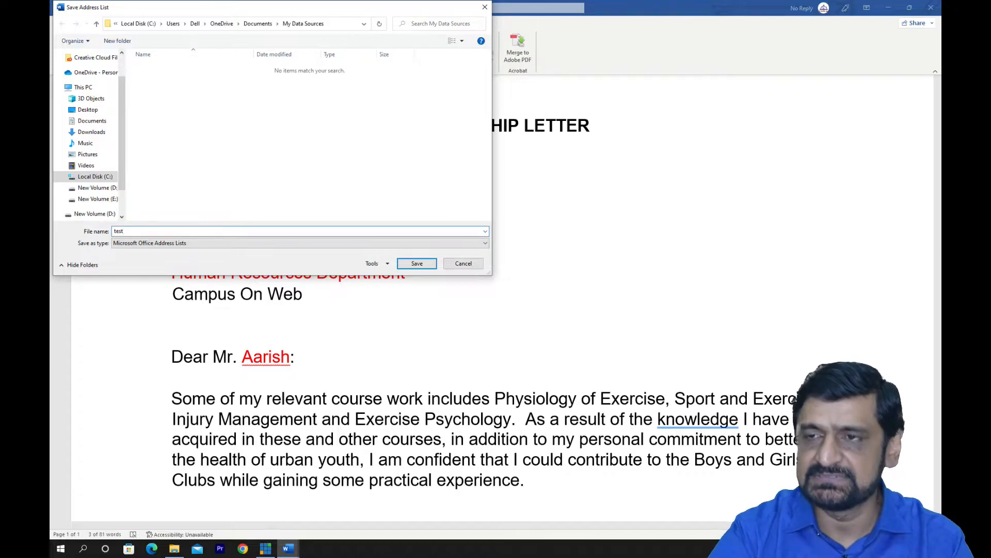
{"action": "type", "text": "t"}
{"action": "key", "text": "Return"}
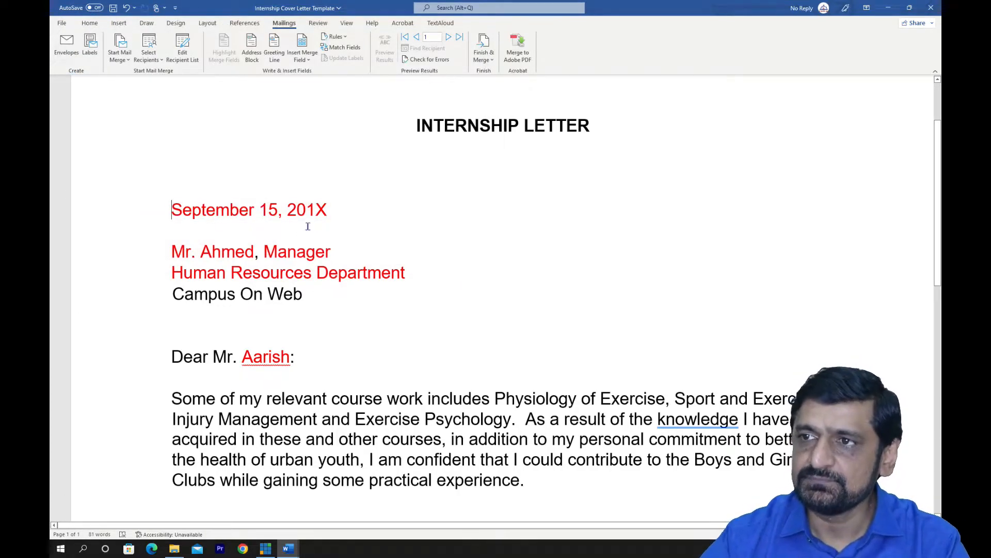
Replace the letter's date, September 15, 201X, with the Date merge field
{"action": "left_click_drag", "start_coordinate": [327, 208], "coordinate": [183, 213]}
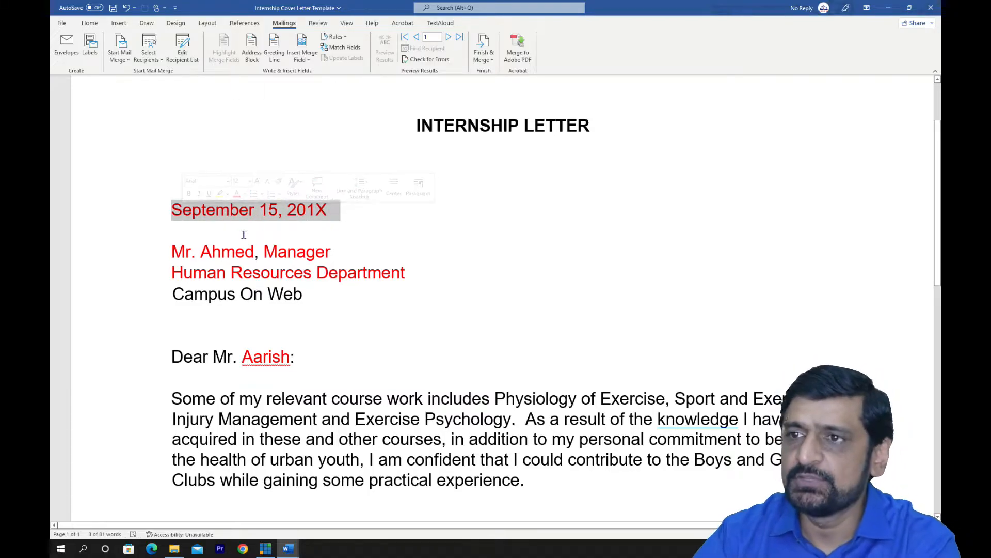
{"action": "left_click", "coordinate": [175, 217]}
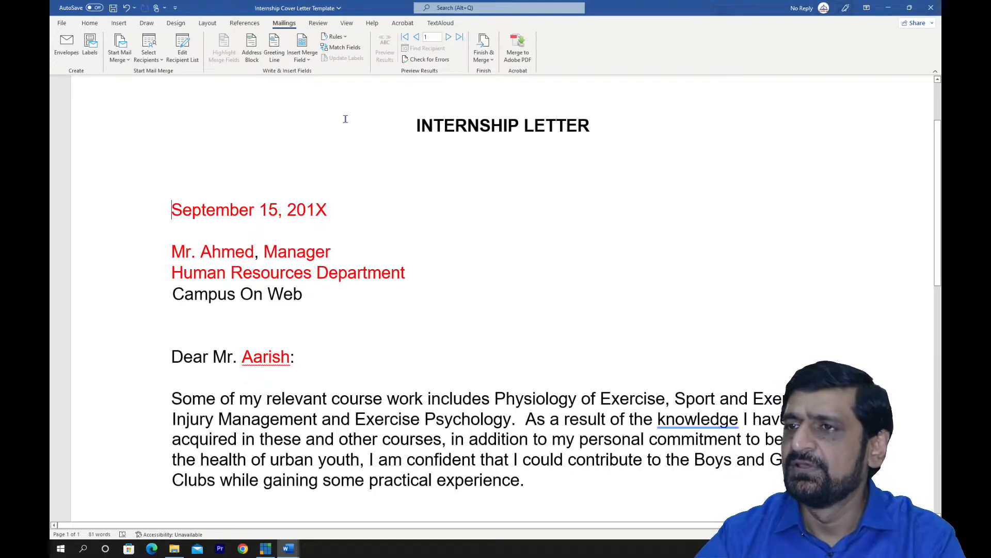
{"action": "left_click", "coordinate": [309, 59]}
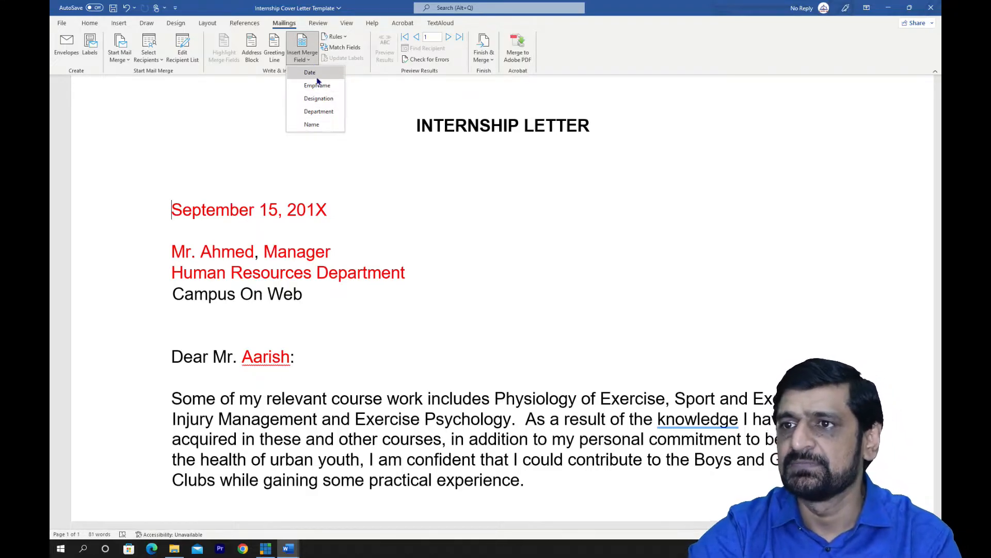
{"action": "left_click", "coordinate": [318, 75]}
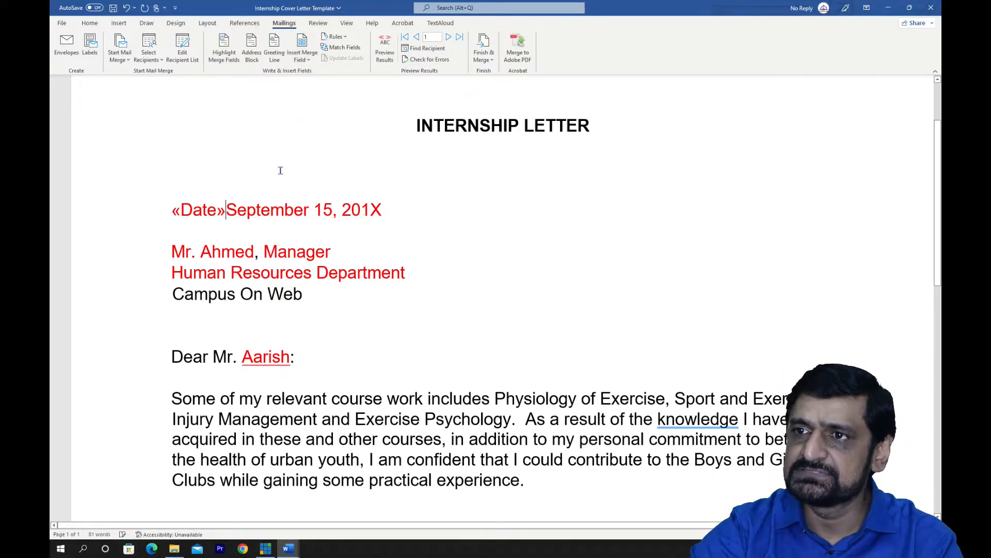
{"action": "left_click_drag", "start_coordinate": [227, 211], "coordinate": [382, 210]}
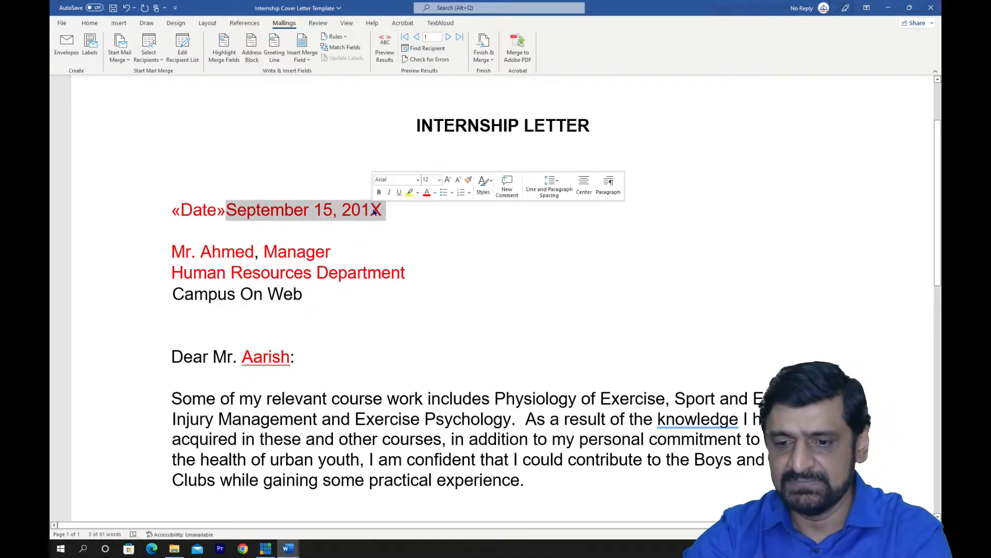
{"action": "key", "text": "Delete"}
Replace the employee's name after "Mr." in the address block with the EmpName merge field
{"action": "left_click", "coordinate": [201, 251]}
{"action": "left_click", "coordinate": [304, 59]}
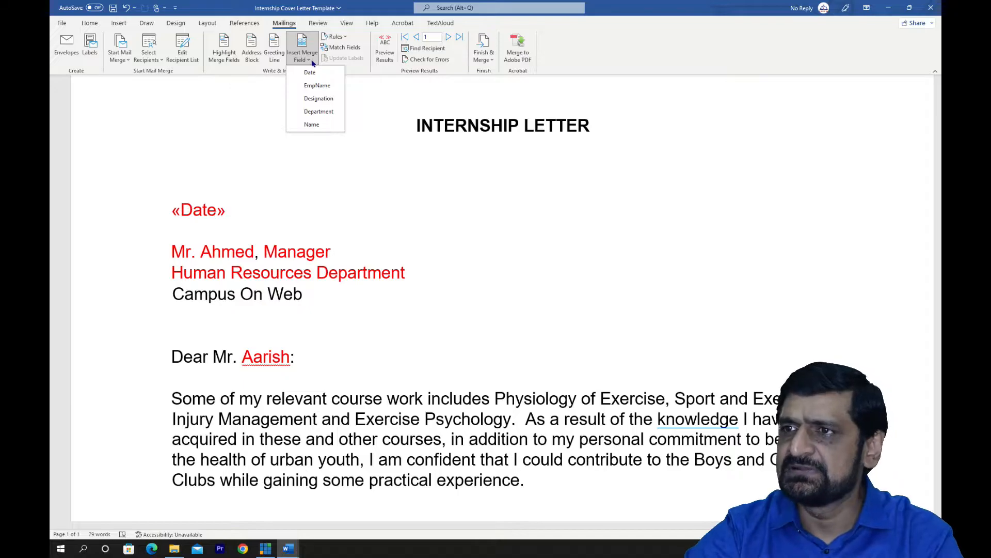
{"action": "left_click", "coordinate": [316, 86]}
{"action": "left_click_drag", "start_coordinate": [300, 253], "coordinate": [354, 252]}
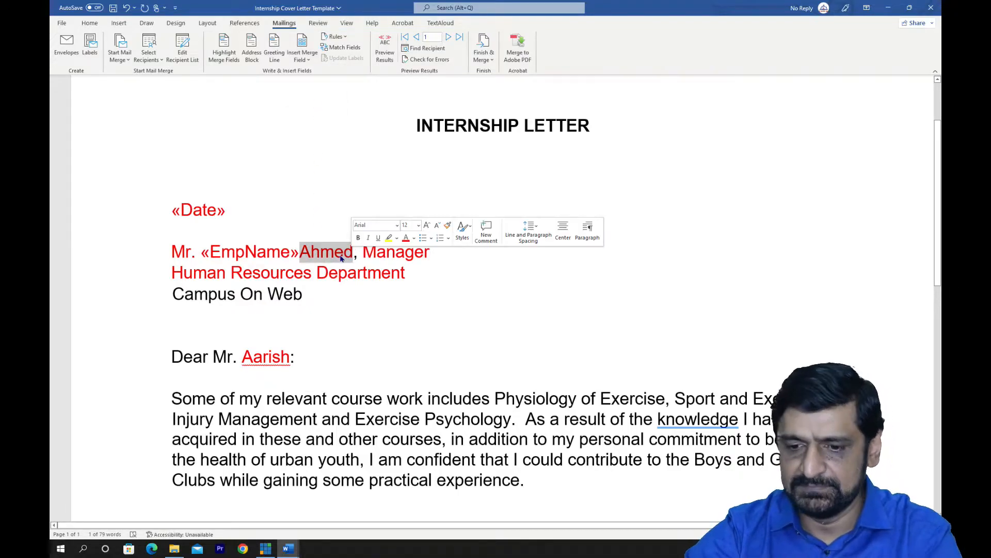
{"action": "key", "text": "Delete"}
Replace the word Manager after the employee name field with the Designation merge field
{"action": "left_click", "coordinate": [314, 253]}
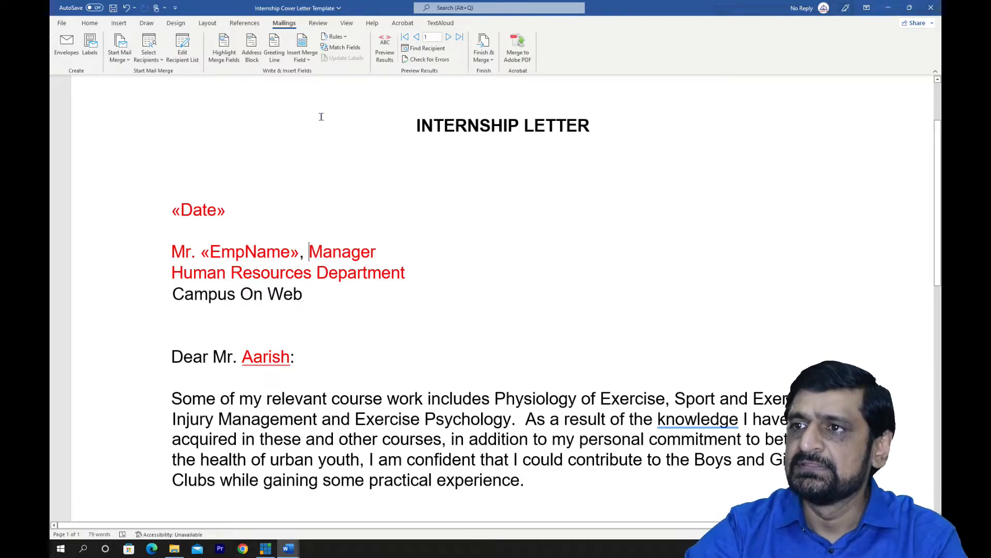
{"action": "left_click", "coordinate": [315, 60]}
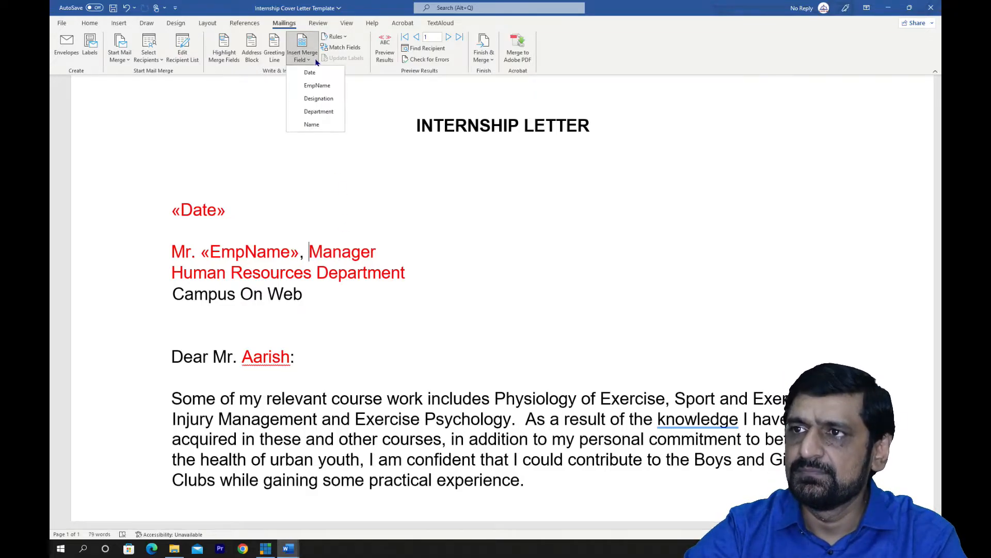
{"action": "left_click", "coordinate": [318, 98]}
{"action": "left_click_drag", "start_coordinate": [418, 253], "coordinate": [488, 259]}
{"action": "key", "text": "Delete"}
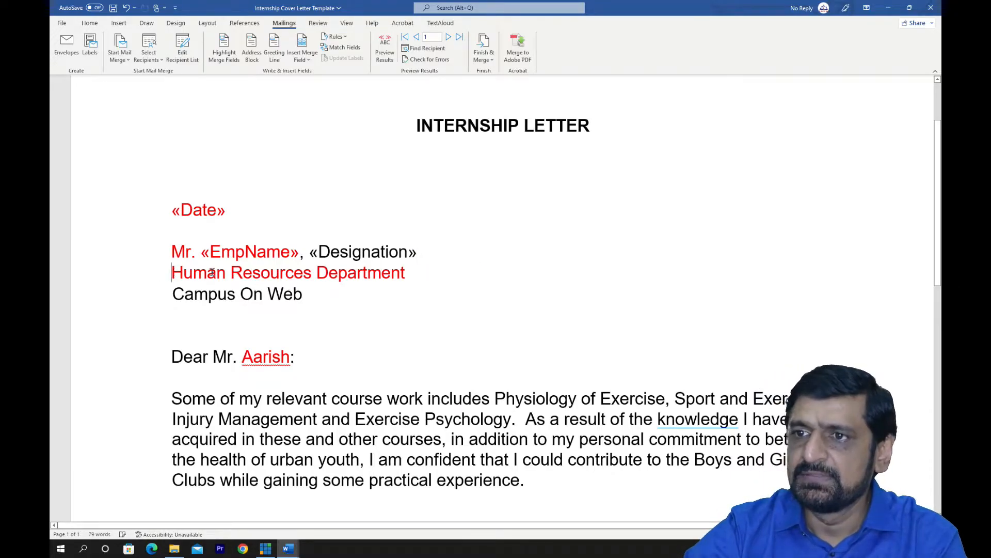
Replace the "Human Resources Department" line with the Department merge field
{"action": "left_click", "coordinate": [315, 61]}
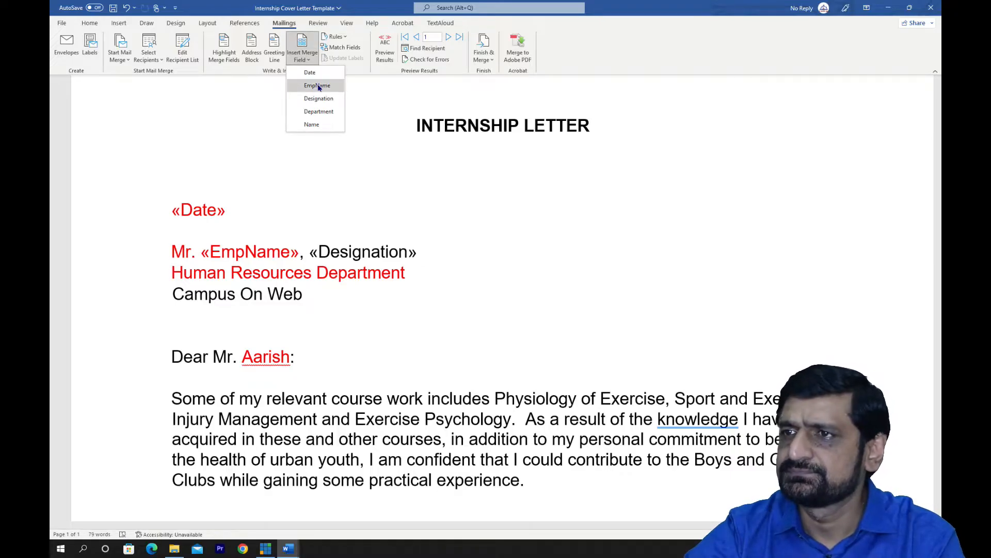
{"action": "left_click", "coordinate": [319, 111]}
{"action": "left_click_drag", "start_coordinate": [279, 273], "coordinate": [516, 274]}
{"action": "key", "text": "Delete"}
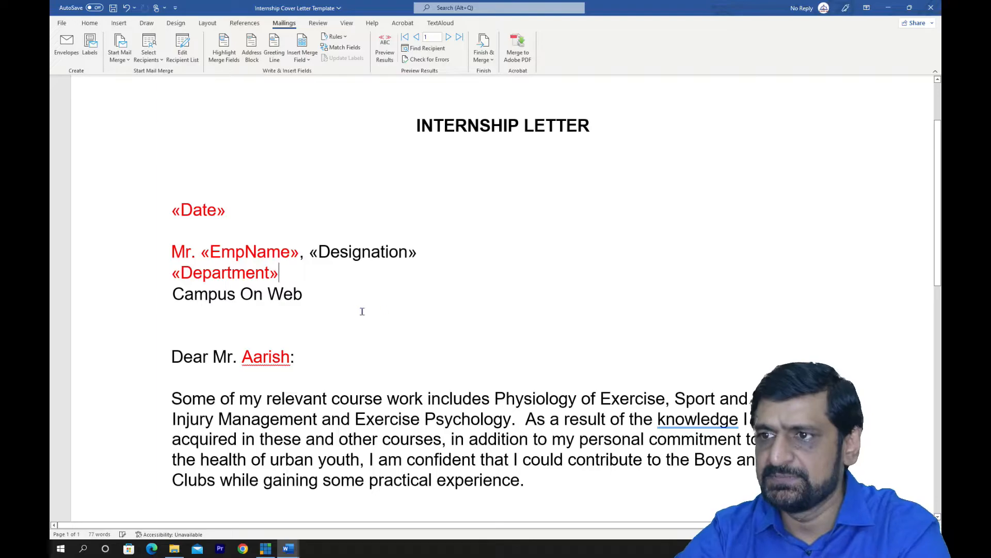
Replace the addressee's name after "Dear Mr." in the salutation with the Name merge field, keeping the colon
{"action": "left_click", "coordinate": [242, 356]}
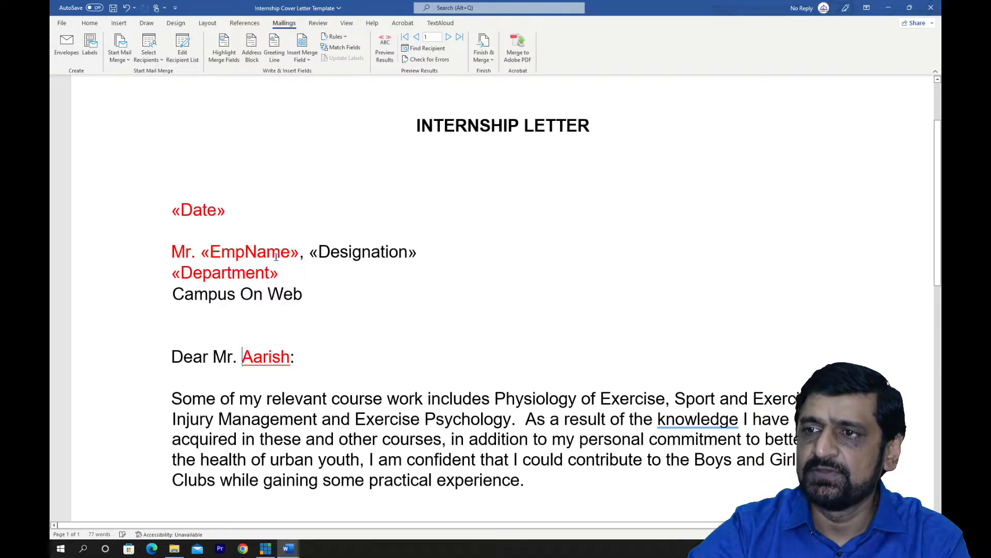
{"action": "left_click", "coordinate": [306, 58]}
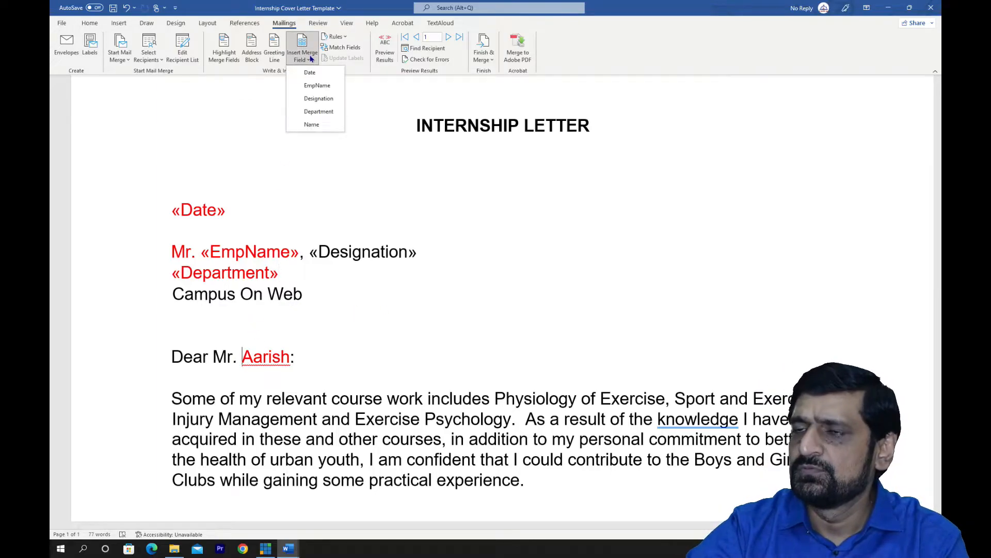
{"action": "left_click", "coordinate": [319, 126]}
{"action": "double_click", "coordinate": [329, 359]}
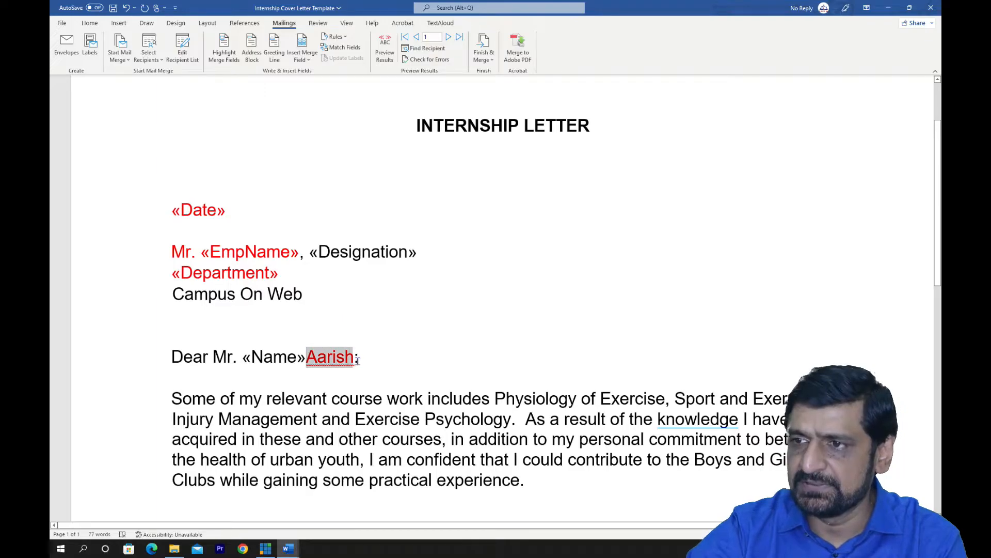
{"action": "key", "text": "BackSpace"}
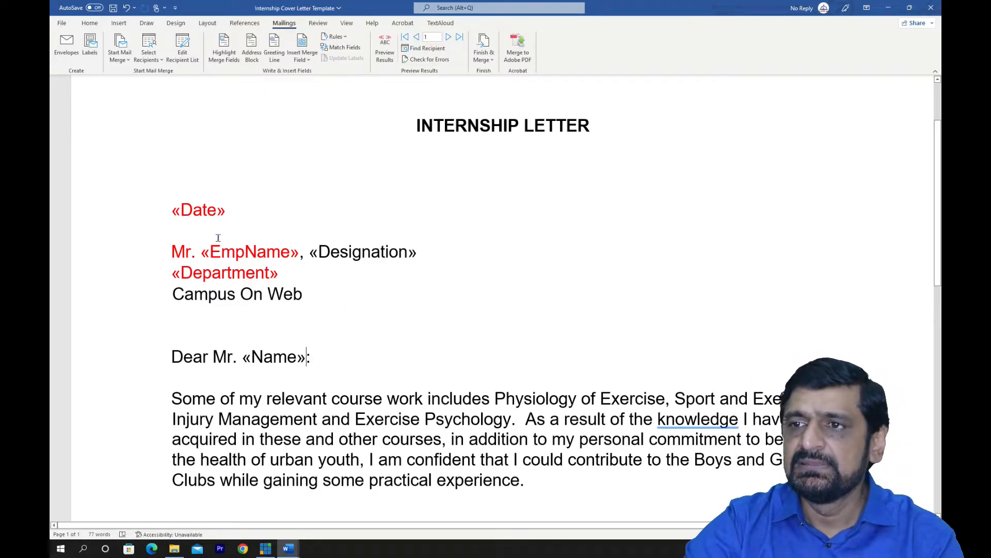
Check the Date, EmpName, Department and Name merge fields placed in the letter
{"action": "left_click", "coordinate": [233, 210]}
{"action": "key", "text": "Down"}
{"action": "key", "text": "Down"}
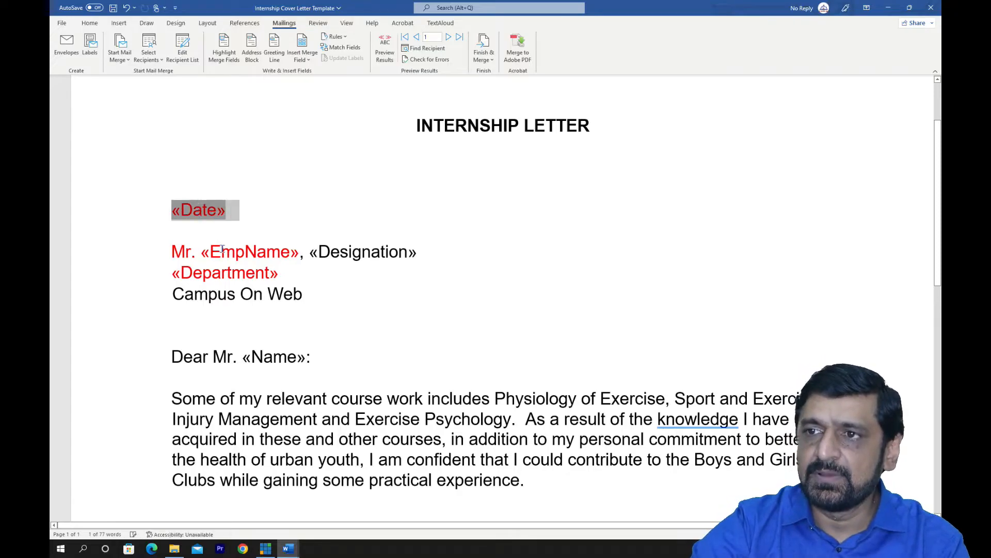
{"action": "left_click", "coordinate": [203, 209]}
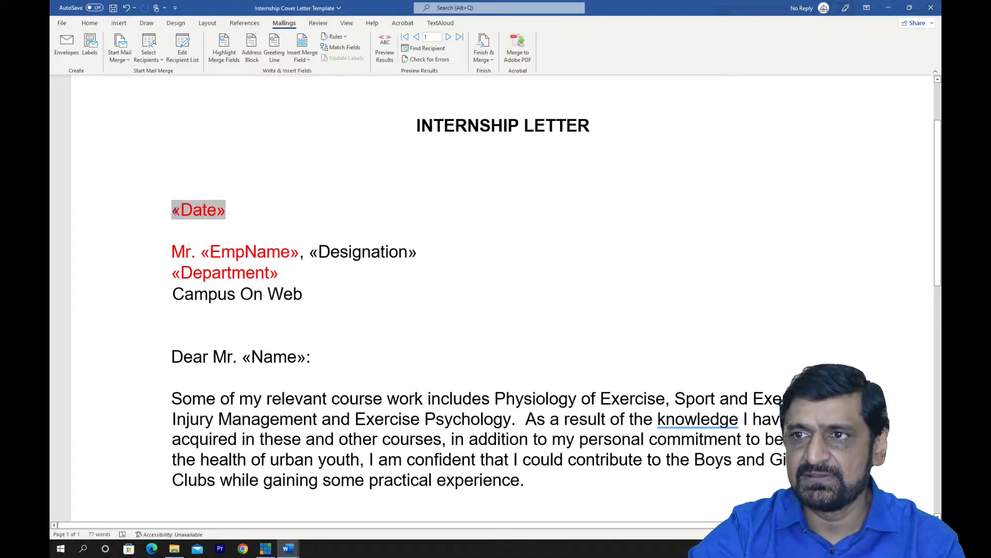
{"action": "left_click", "coordinate": [245, 251]}
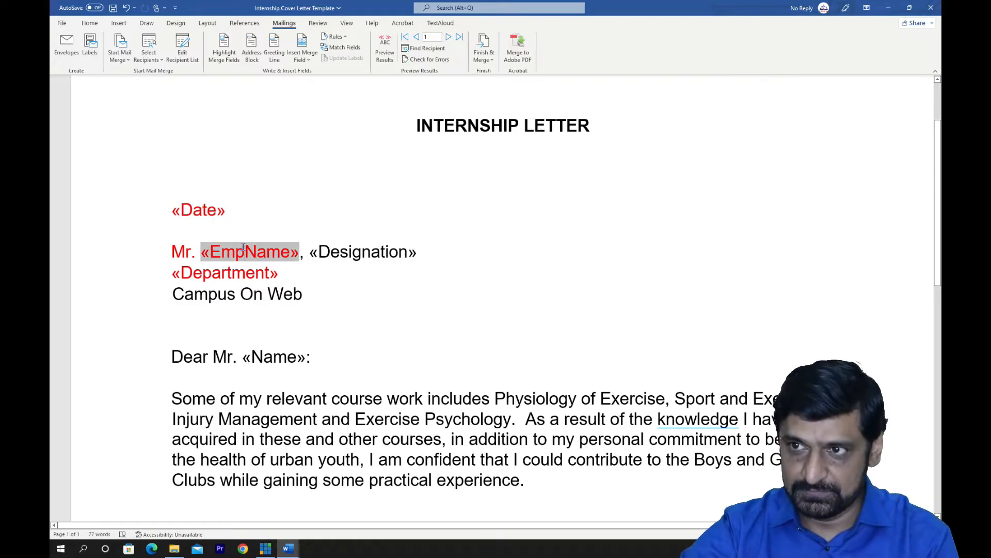
{"action": "left_click", "coordinate": [228, 274]}
{"action": "left_click", "coordinate": [273, 363]}
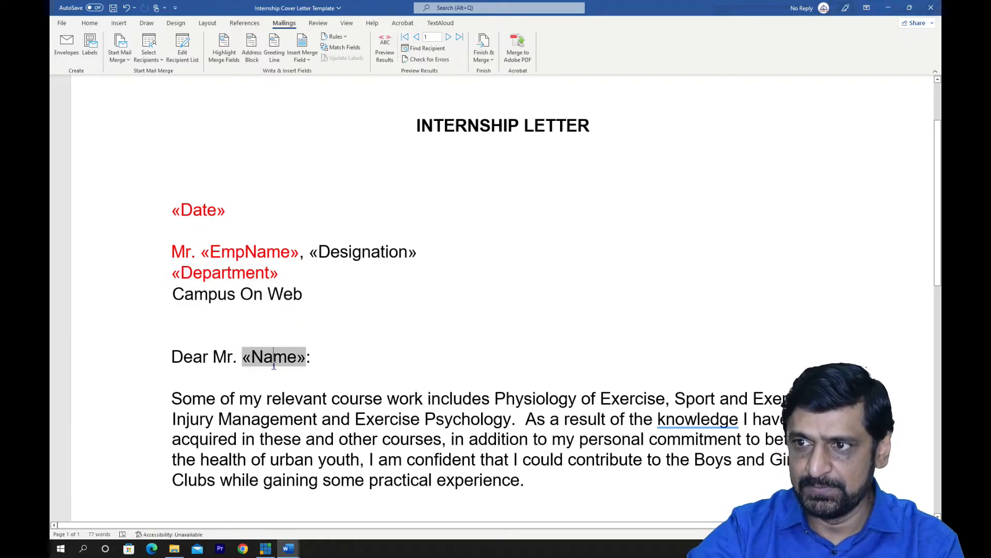
{"action": "left_click", "coordinate": [229, 233]}
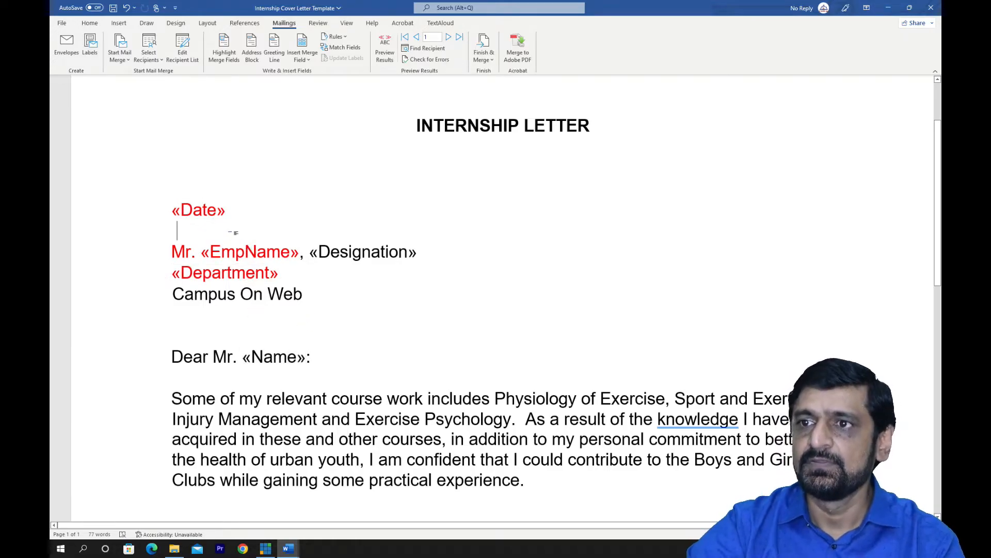
Remove the blank line and leading space before the employee name line, and preview the merge results in the letter
{"action": "key", "text": "Delete"}
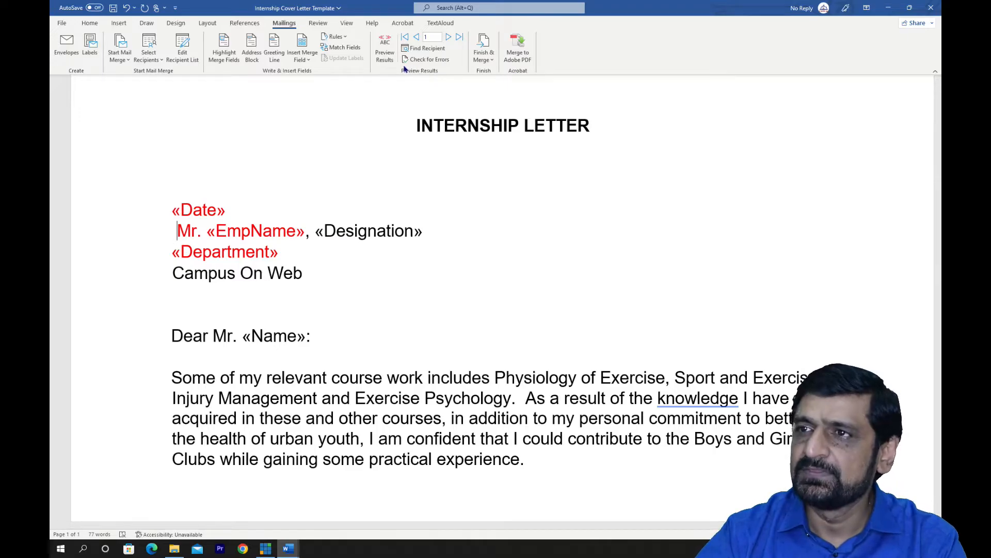
{"action": "left_click", "coordinate": [388, 43]}
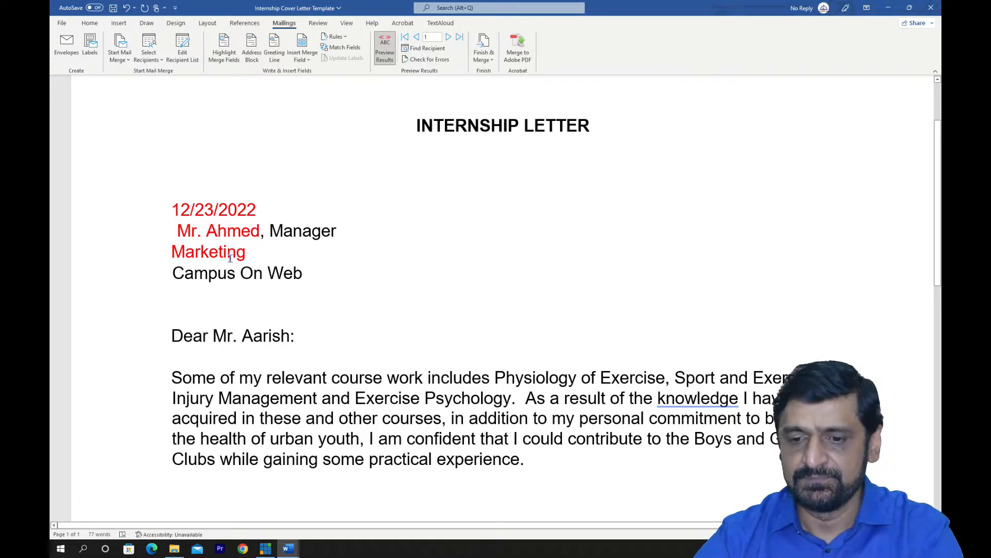
{"action": "key", "text": "Delete"}
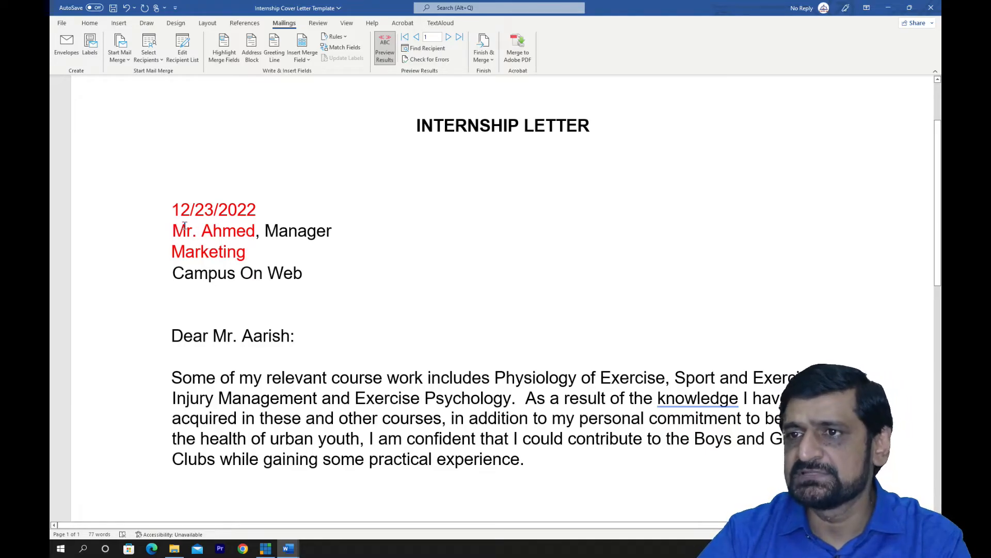
Apply red font colour to the date, employee name, designation and department lines and to the name in the salutation
{"action": "left_click_drag", "start_coordinate": [172, 208], "coordinate": [230, 247]}
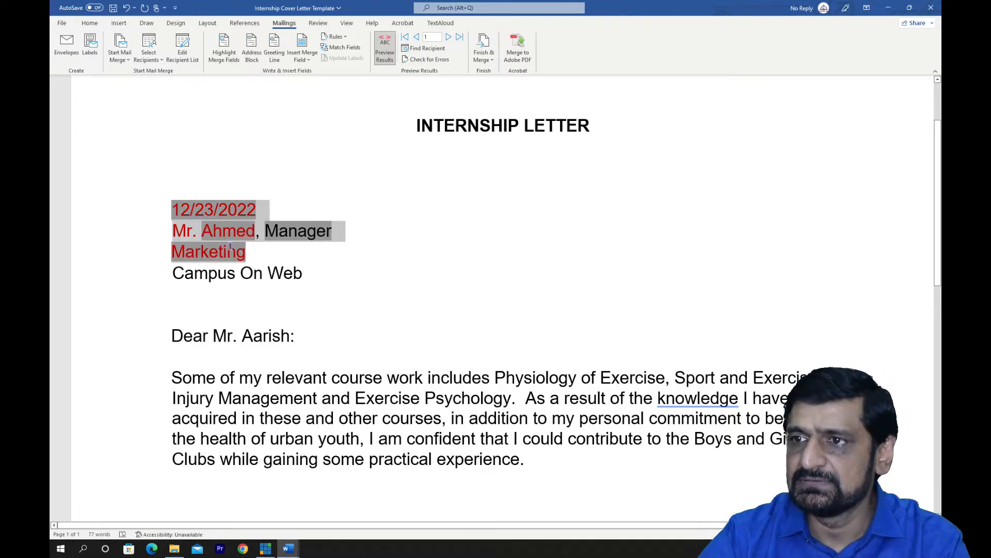
{"action": "left_click", "coordinate": [89, 22]}
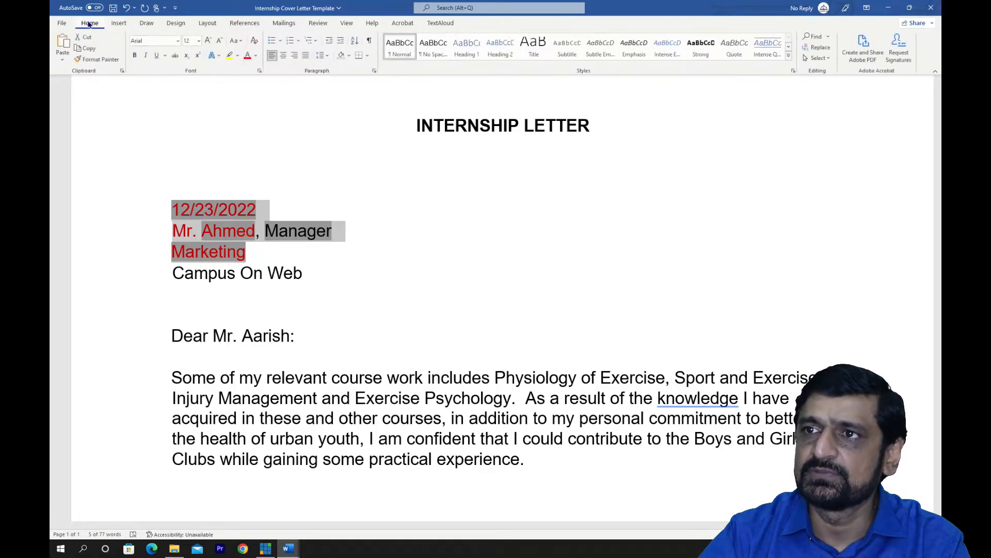
{"action": "left_click", "coordinate": [247, 57]}
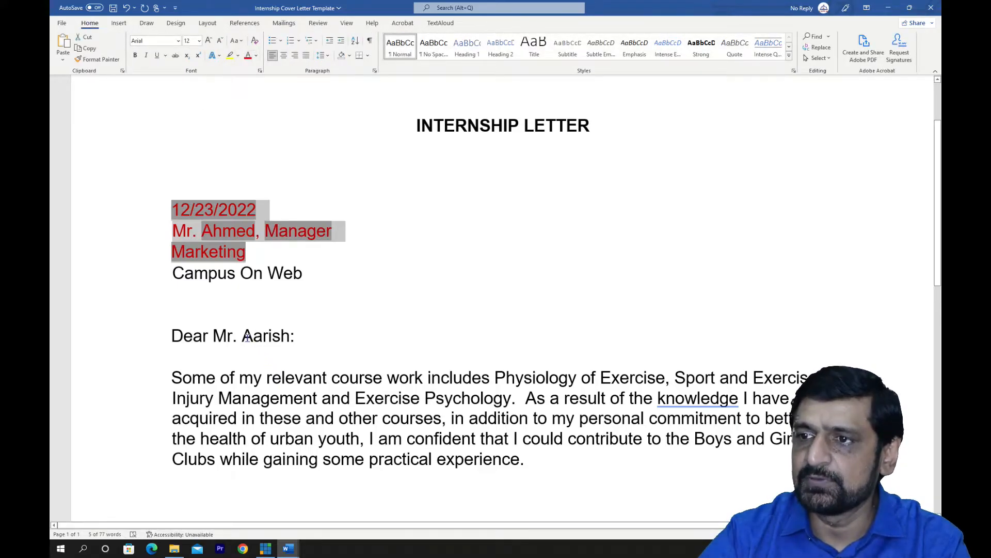
{"action": "left_click_drag", "start_coordinate": [248, 337], "coordinate": [287, 338]}
{"action": "left_click", "coordinate": [248, 55]}
Browse the previewed letter for records 1 to 3, checking the merged fields and the letter body
{"action": "left_click", "coordinate": [284, 23]}
{"action": "left_click", "coordinate": [284, 316]}
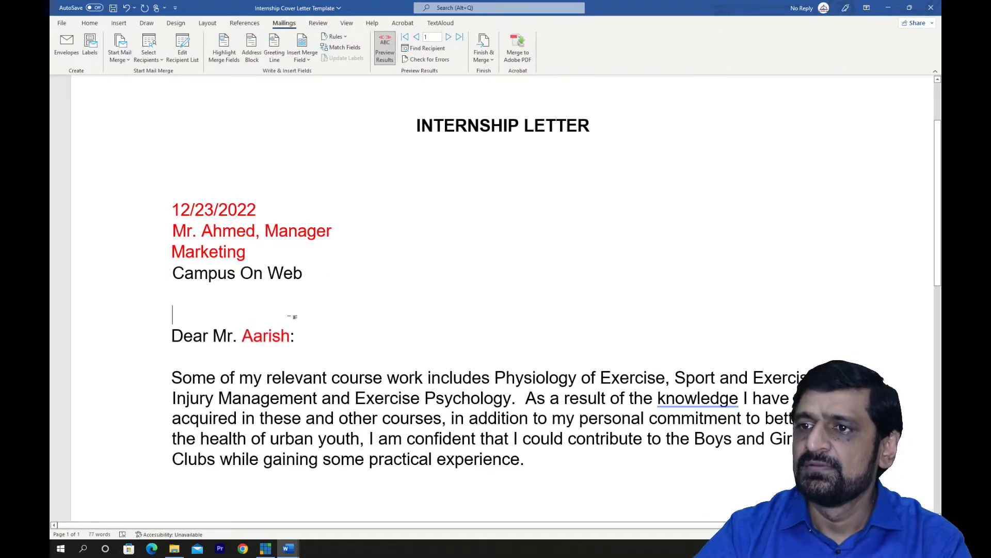
{"action": "left_click", "coordinate": [448, 37]}
{"action": "left_click", "coordinate": [449, 37]}
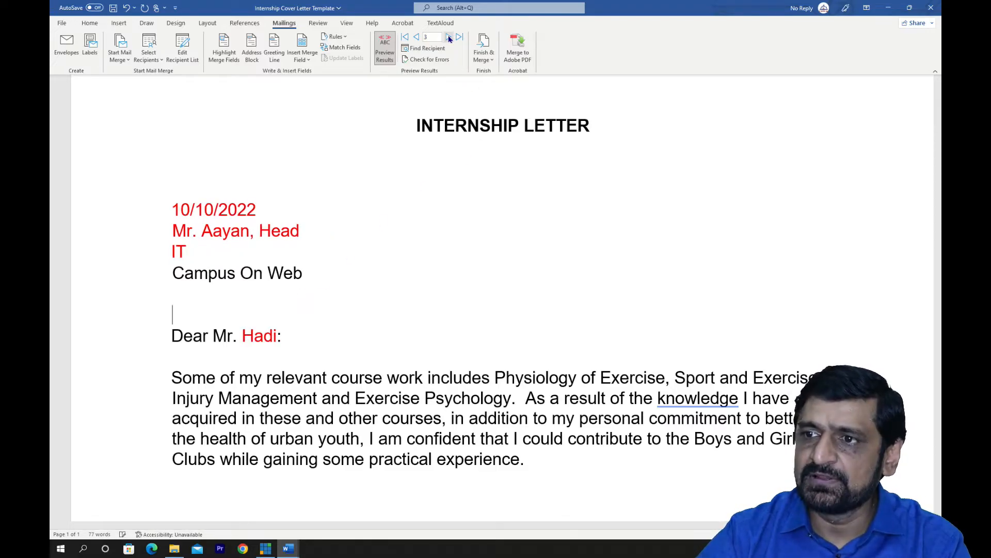
{"action": "left_click", "coordinate": [417, 37]}
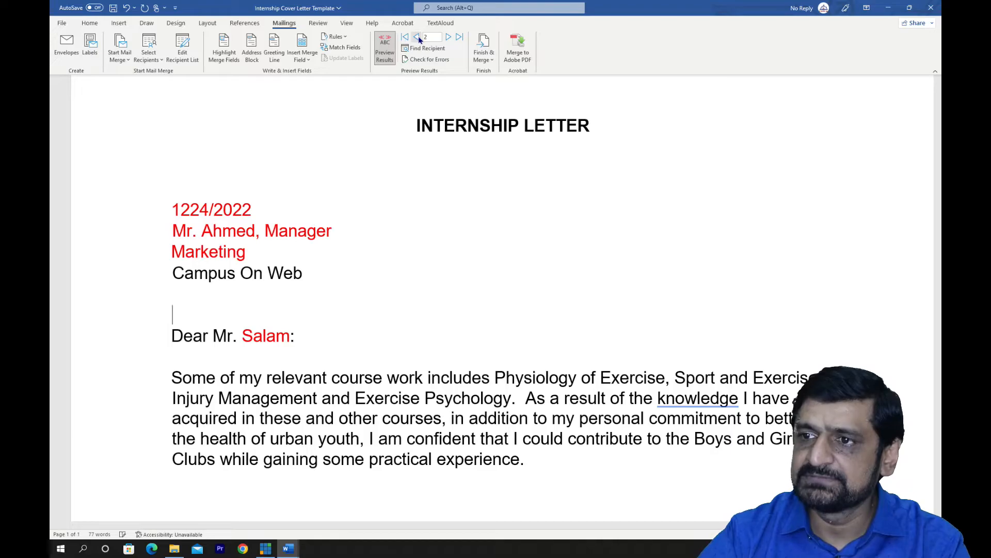
{"action": "left_click", "coordinate": [417, 37]}
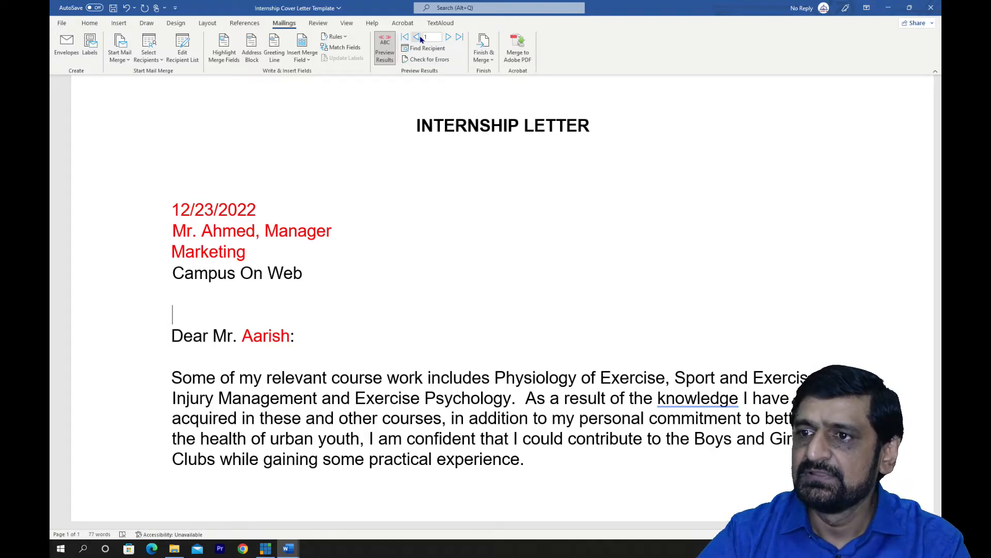
{"action": "left_click", "coordinate": [449, 37]}
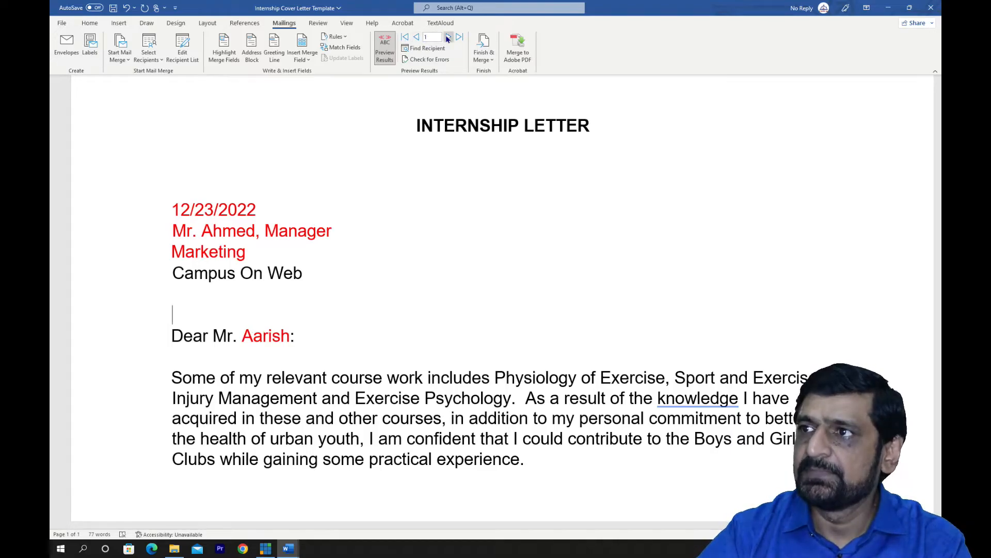
{"action": "left_click", "coordinate": [418, 38]}
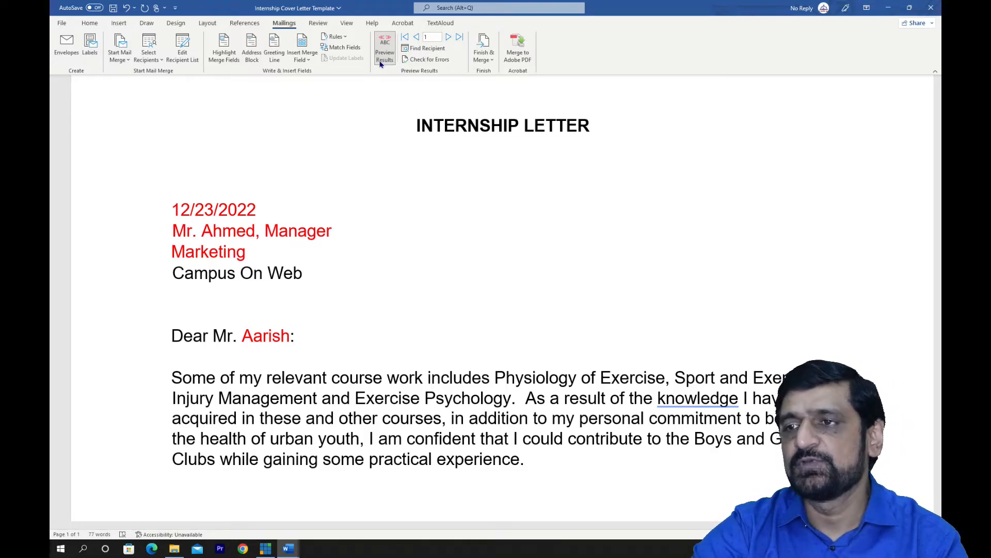
{"action": "scroll", "coordinate": [312, 301], "scroll_direction": "down", "scroll_amount": 3}
{"action": "scroll", "coordinate": [312, 302], "scroll_direction": "up", "scroll_amount": 3}
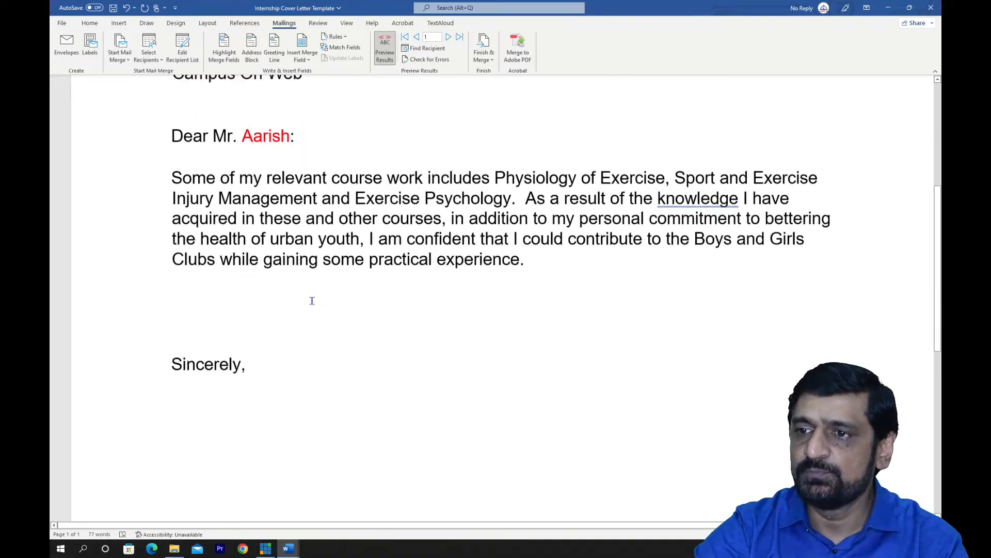
{"action": "scroll", "coordinate": [312, 290], "scroll_direction": "down", "scroll_amount": 1}
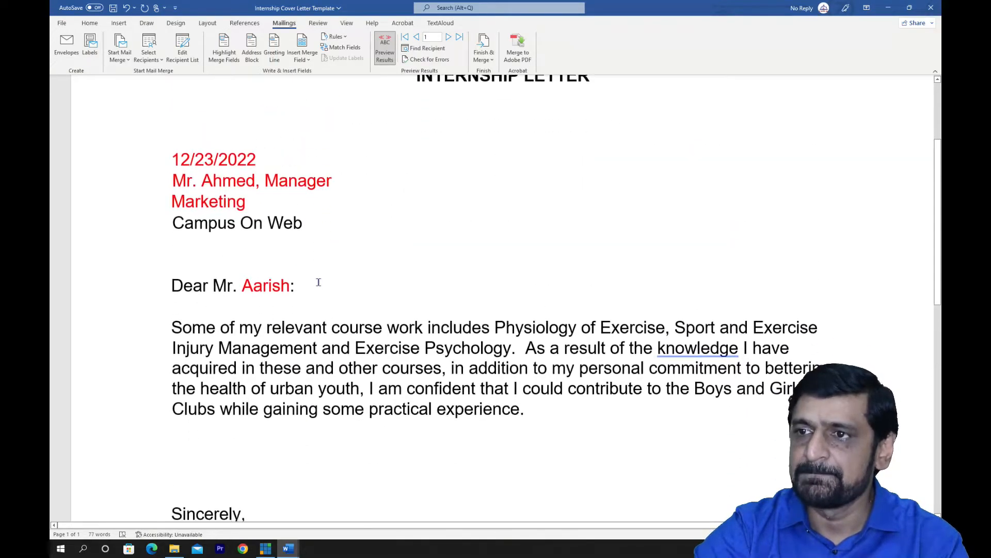
Finish the merge by generating individual letters for all records in a new document
{"action": "left_click", "coordinate": [486, 60]}
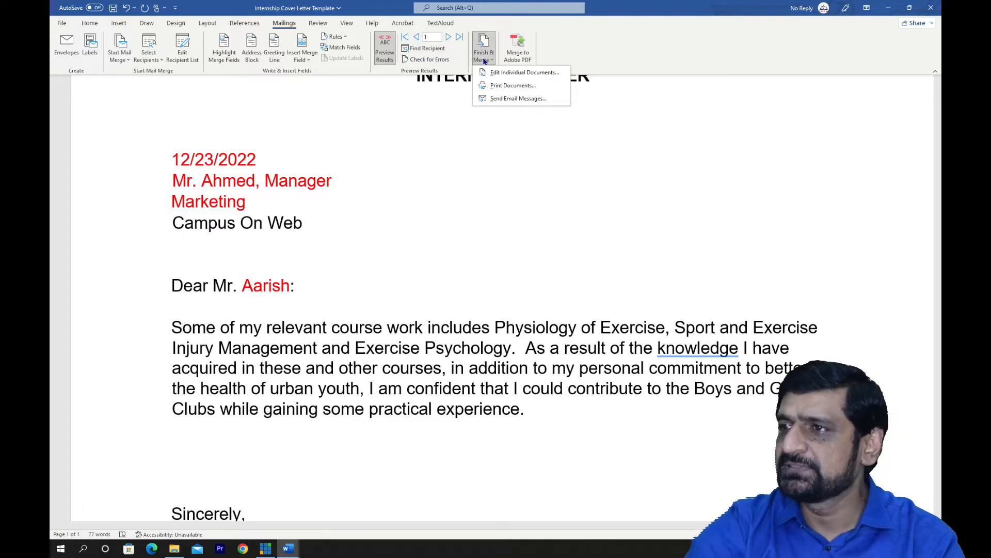
{"action": "left_click", "coordinate": [522, 74]}
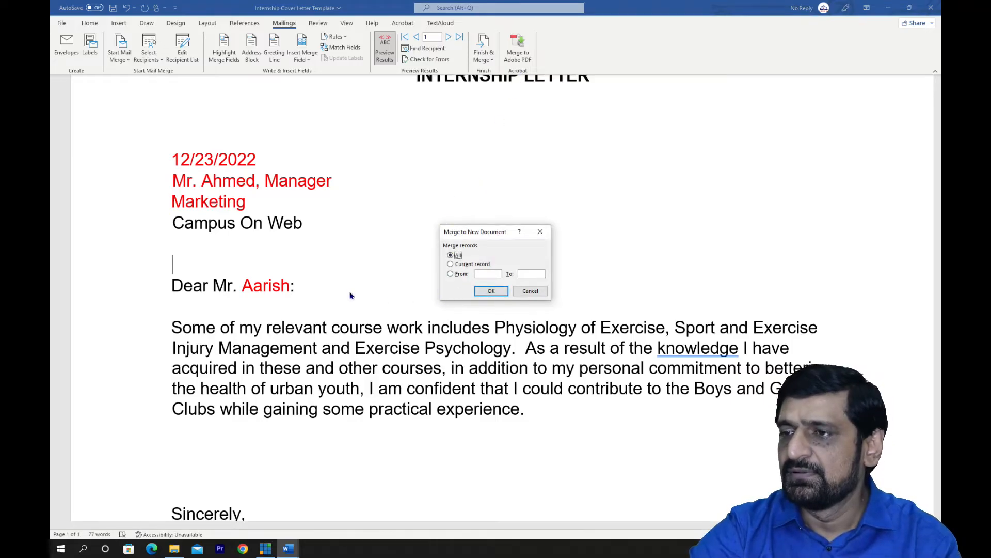
{"action": "left_click", "coordinate": [471, 266]}
{"action": "left_click", "coordinate": [459, 274]}
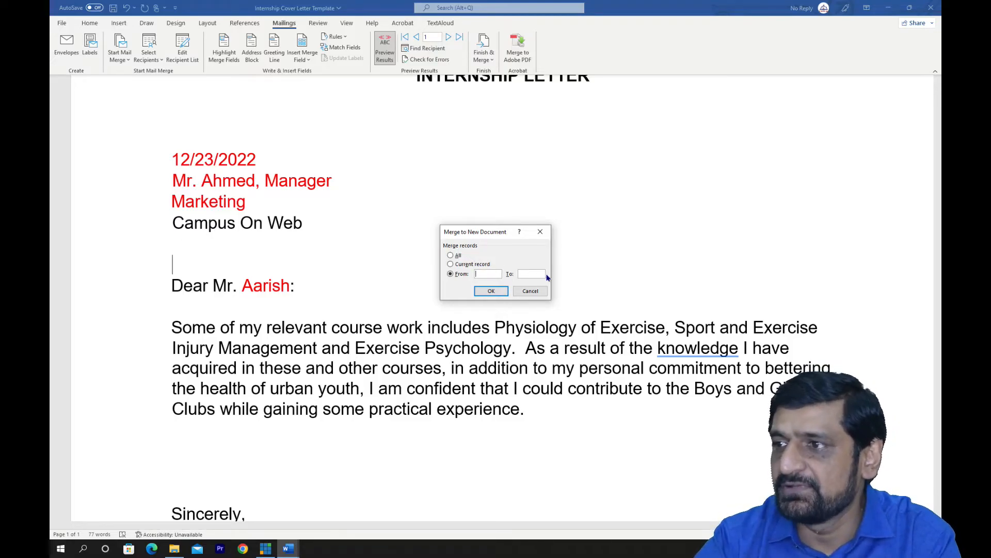
{"action": "left_click", "coordinate": [451, 256]}
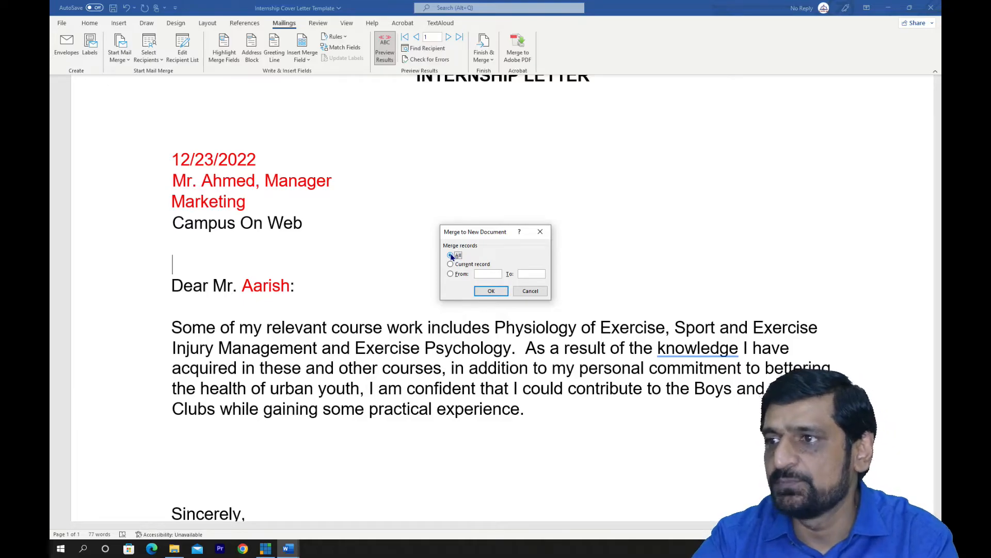
{"action": "left_click", "coordinate": [491, 292]}
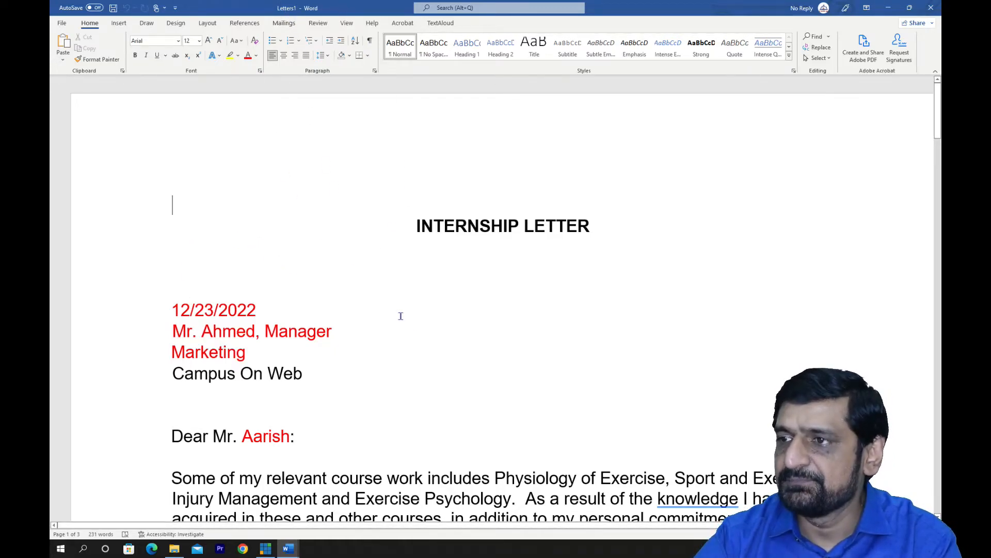
Review each merged internship letter in the new document, checking its date, employee, department and salutation details
{"action": "scroll", "coordinate": [414, 307], "scroll_direction": "down", "scroll_amount": 3}
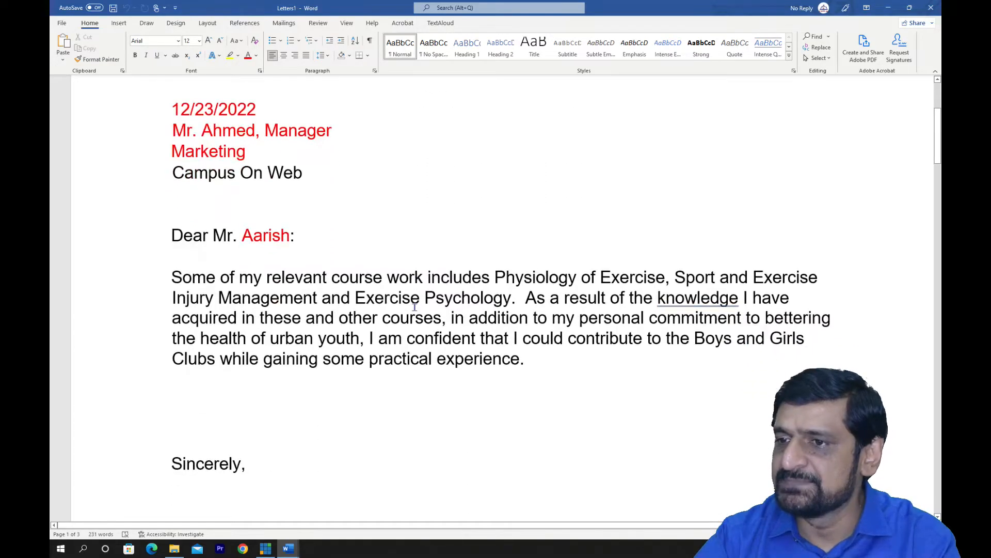
{"action": "scroll", "coordinate": [414, 306], "scroll_direction": "up", "scroll_amount": 1}
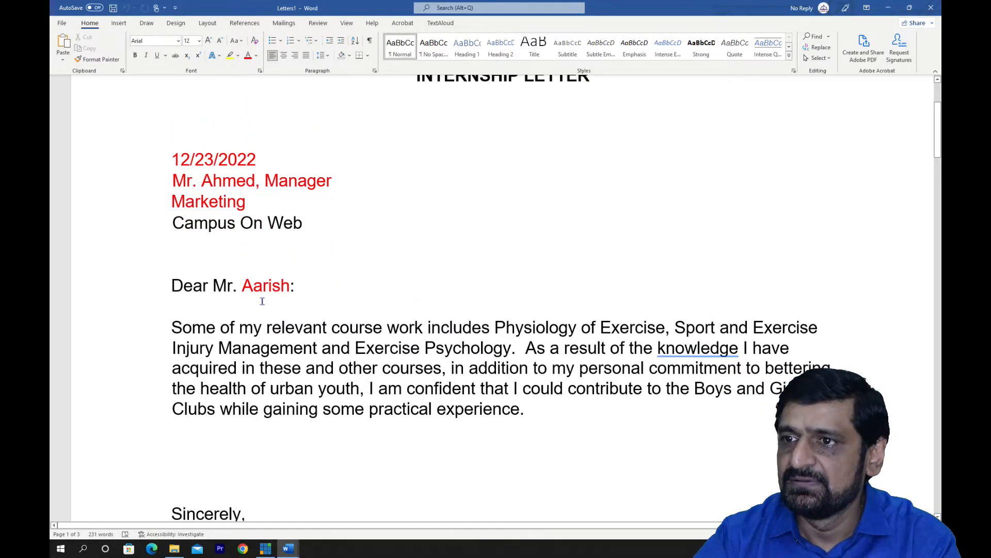
{"action": "scroll", "coordinate": [283, 295], "scroll_direction": "down", "scroll_amount": 15}
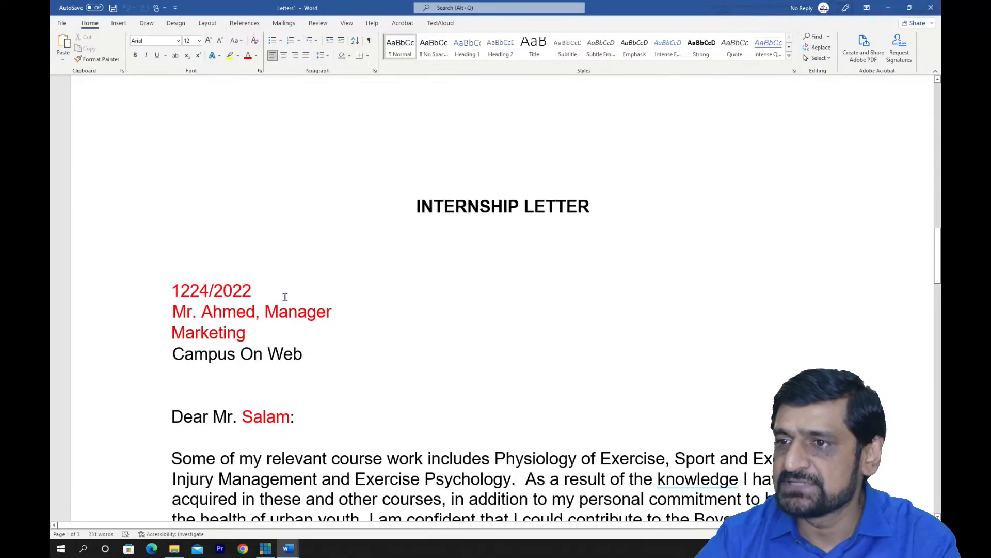
{"action": "scroll", "coordinate": [279, 335], "scroll_direction": "down", "scroll_amount": 10}
{"action": "scroll", "coordinate": [280, 335], "scroll_direction": "down", "scroll_amount": 8}
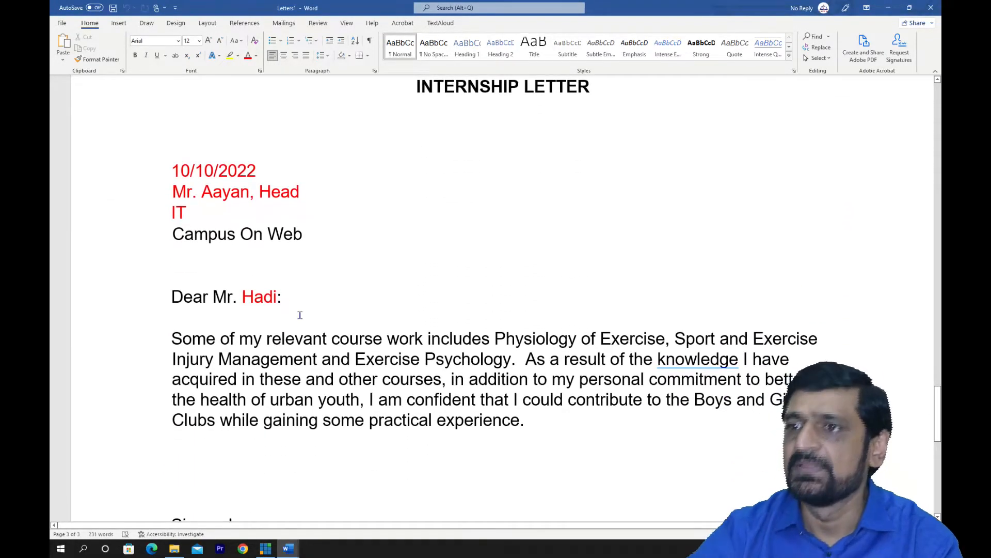
{"action": "scroll", "coordinate": [363, 308], "scroll_direction": "down", "scroll_amount": 5}
{"action": "scroll", "coordinate": [444, 343], "scroll_direction": "up", "scroll_amount": 5}
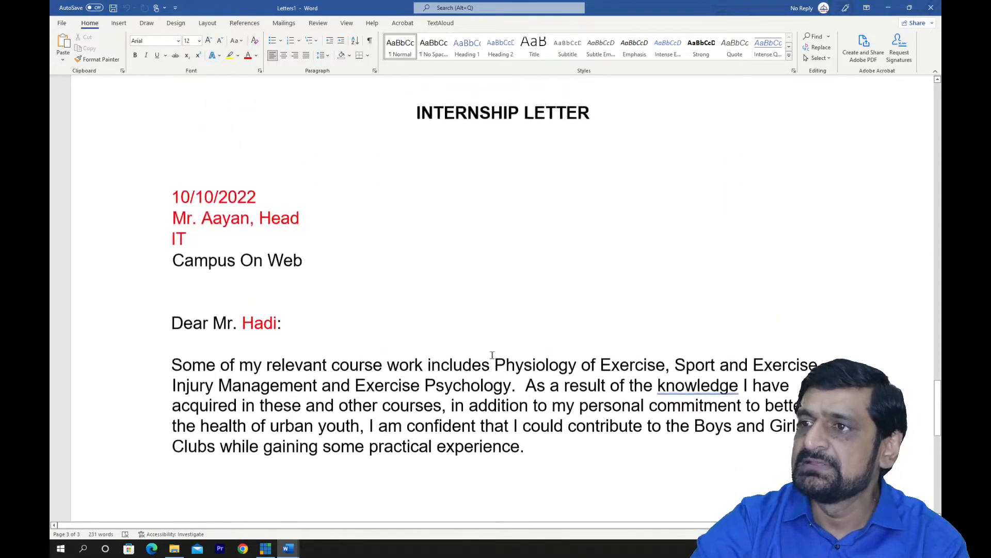
{"action": "scroll", "coordinate": [492, 356], "scroll_direction": "up", "scroll_amount": 15}
{"action": "scroll", "coordinate": [492, 354], "scroll_direction": "up", "scroll_amount": 9}
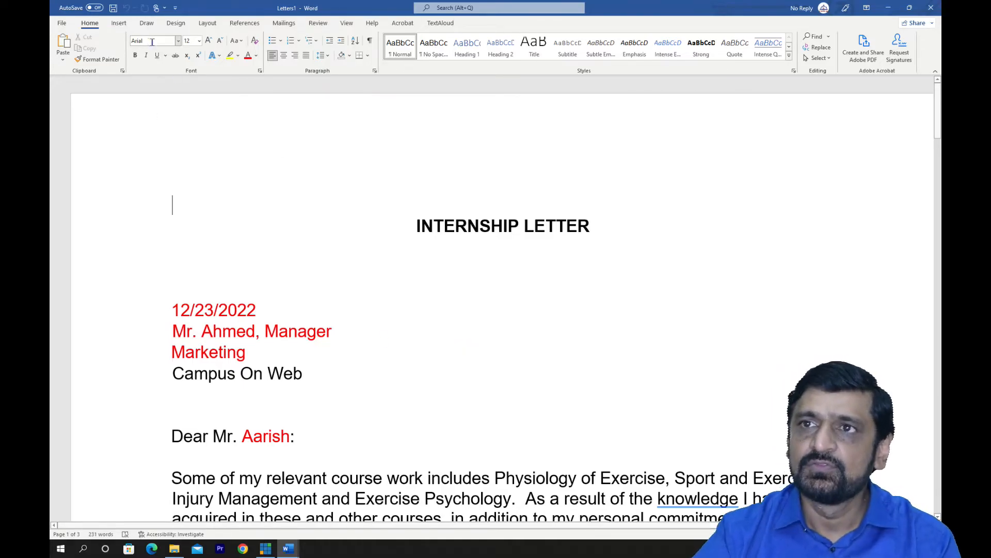
Search the online templates for "certificates" and create a new document from the Formal award certificate template
{"action": "left_click", "coordinate": [69, 23]}
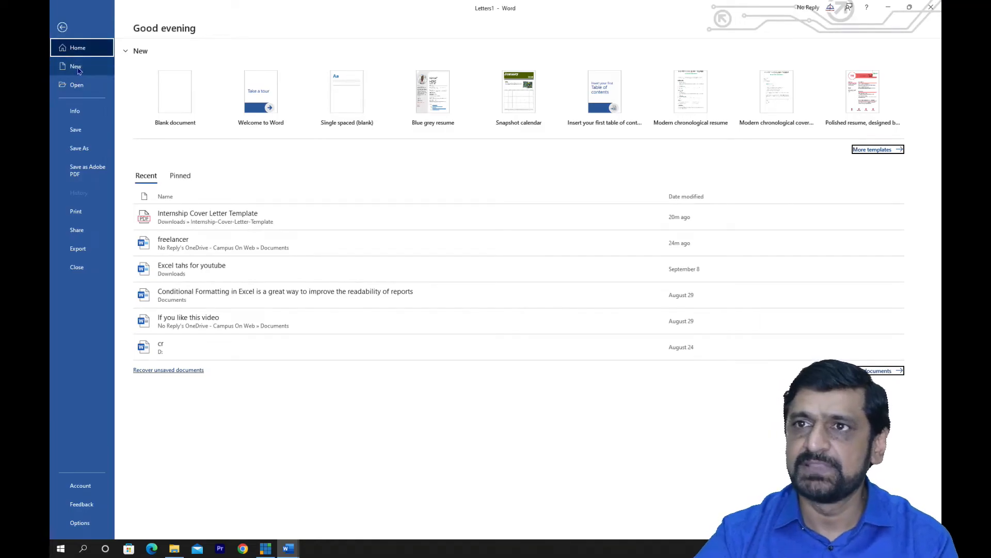
{"action": "left_click", "coordinate": [77, 67]}
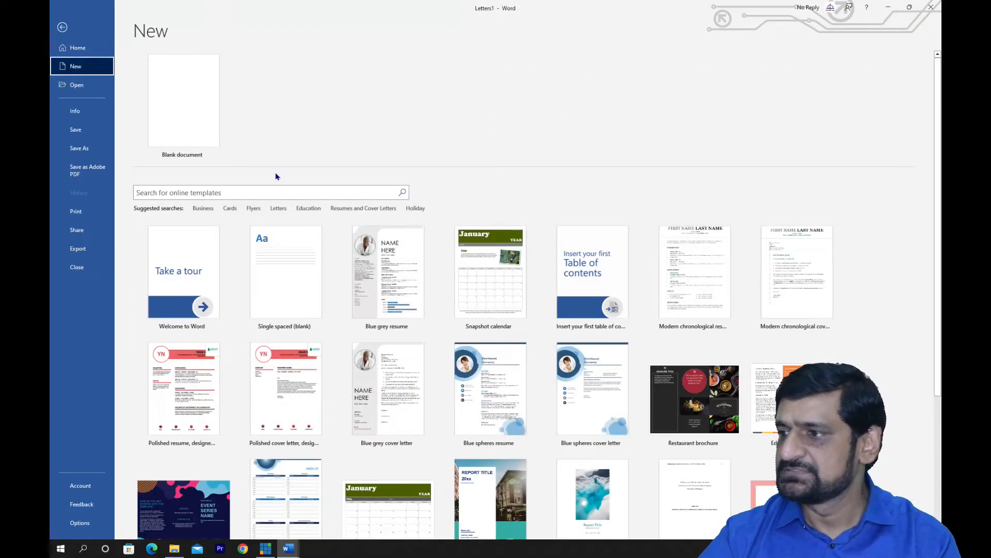
{"action": "left_click", "coordinate": [240, 190]}
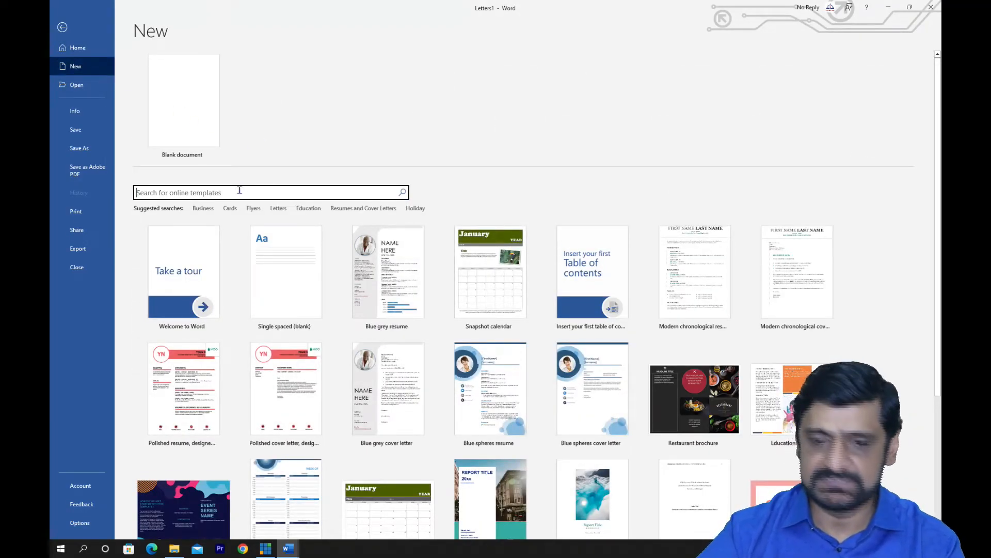
{"action": "type", "text": "certi"}
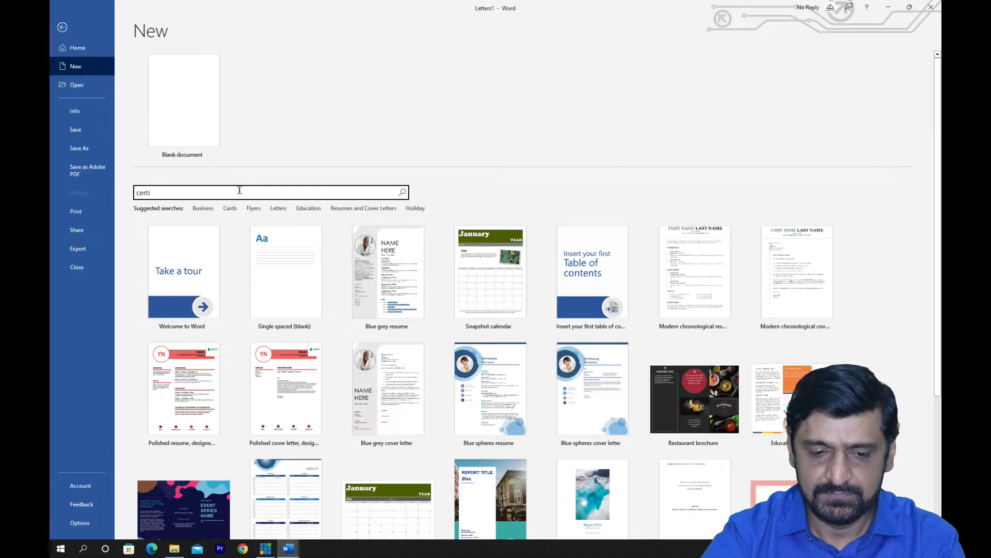
{"action": "type", "text": "ficates"}
{"action": "key", "text": "Return"}
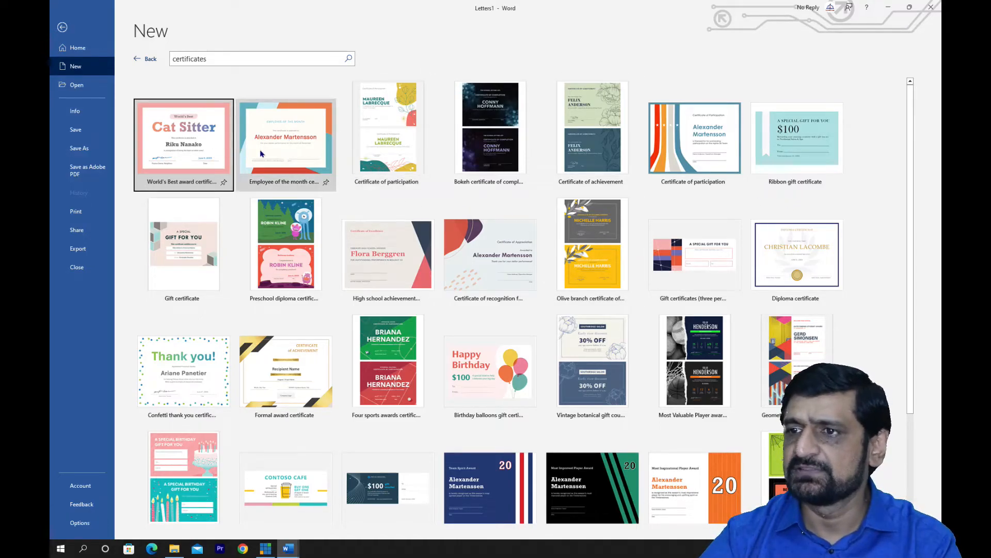
{"action": "left_click", "coordinate": [283, 358]}
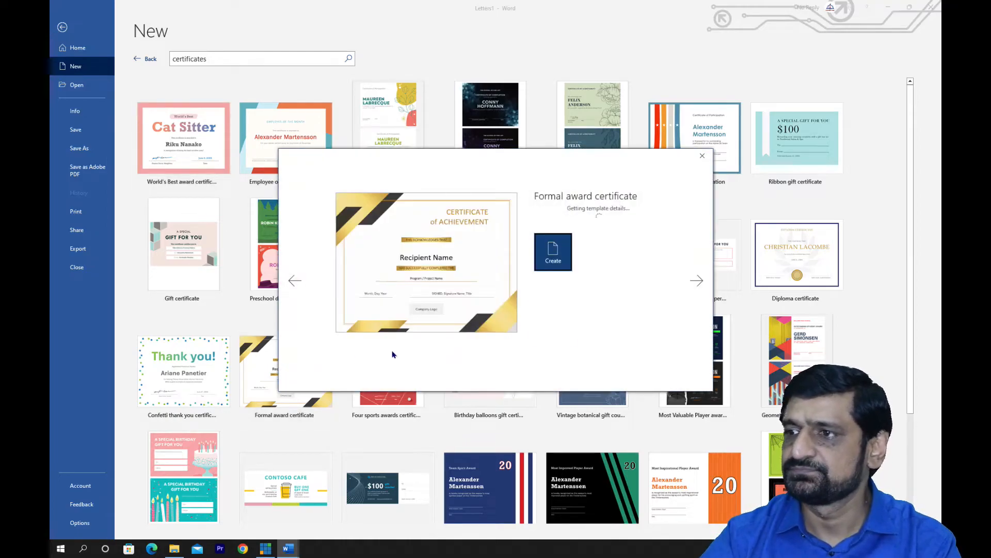
{"action": "left_click", "coordinate": [543, 314]}
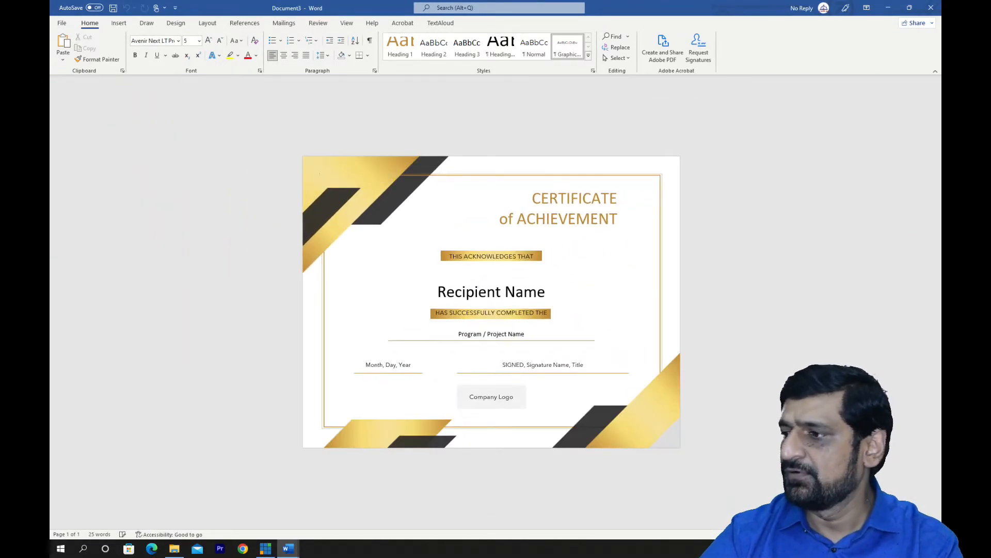
Select the Recipient Name placeholder on the certificate
{"action": "left_click_drag", "start_coordinate": [878, 534], "coordinate": [888, 534]}
{"action": "scroll", "coordinate": [765, 502], "scroll_direction": "down", "scroll_amount": 3}
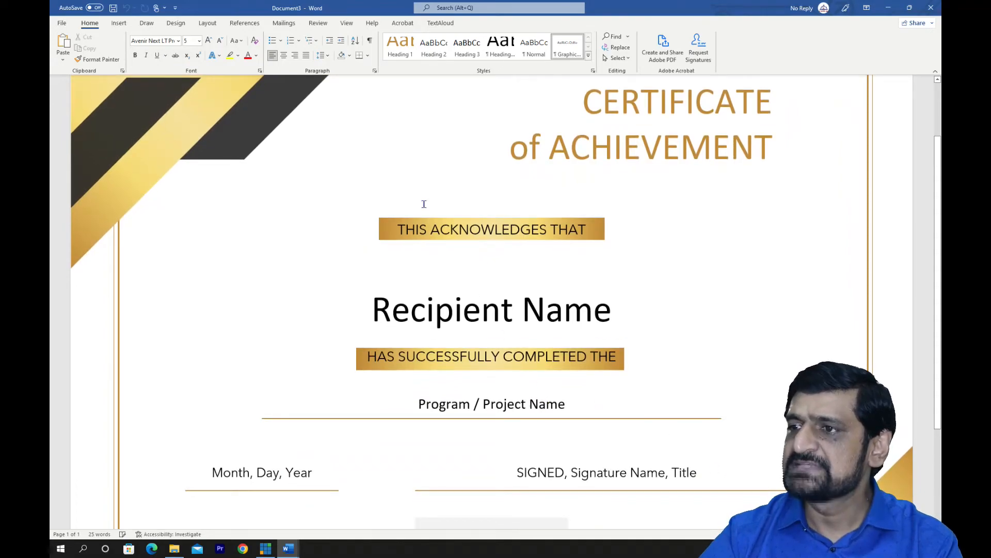
{"action": "left_click", "coordinate": [516, 305]}
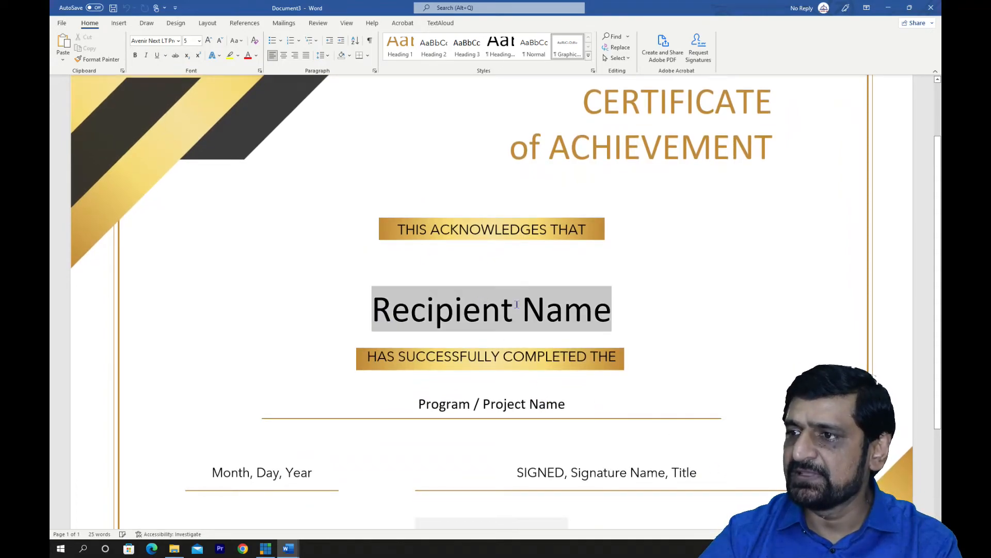
{"action": "left_click", "coordinate": [561, 310]}
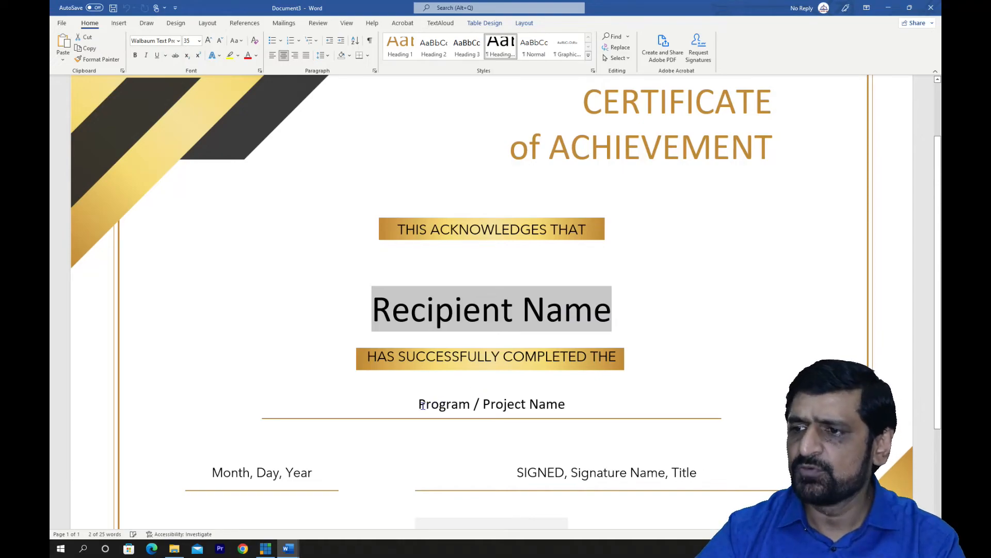
Replace the Program / Project Name placeholder on the certificate with "Microsoft Office"
{"action": "left_click", "coordinate": [424, 406]}
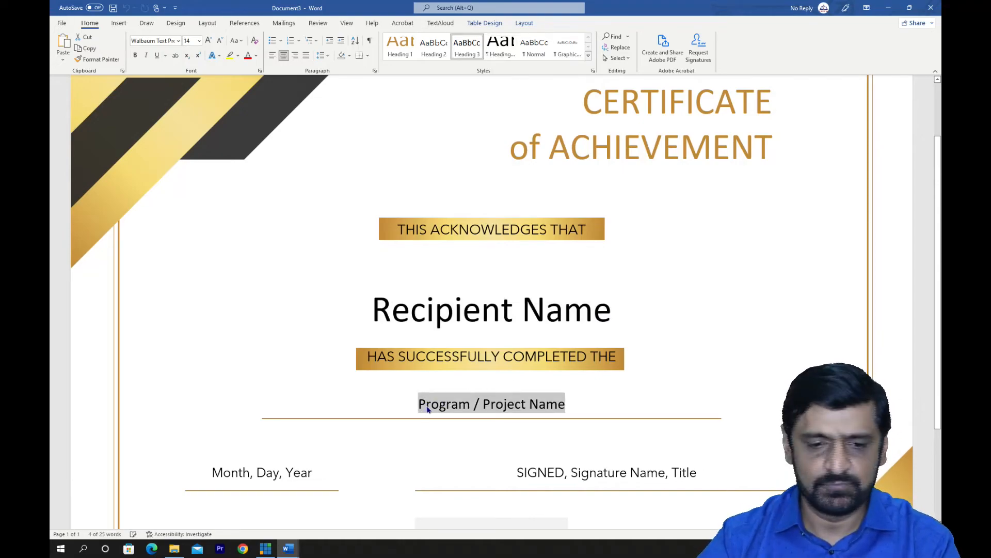
{"action": "type", "text": "Micr"}
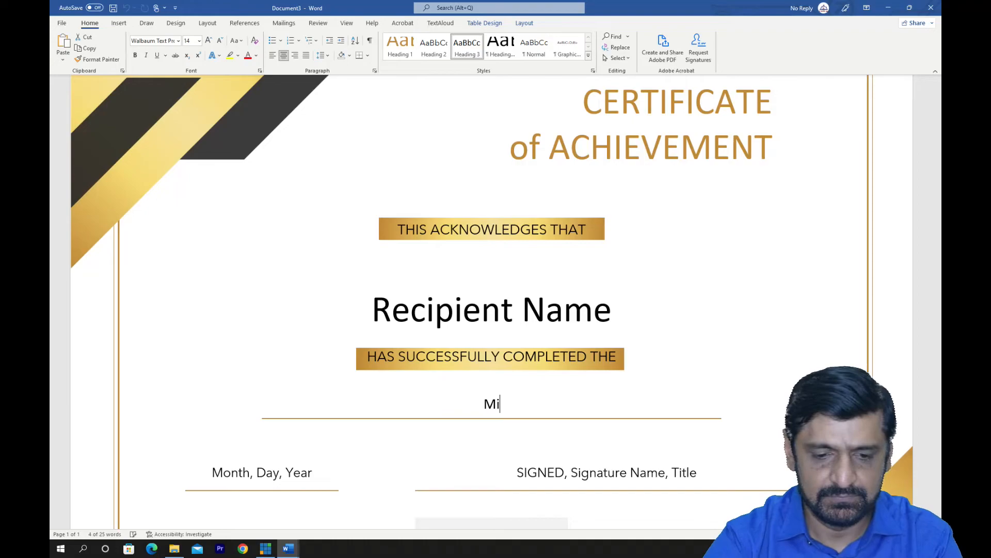
{"action": "type", "text": "soft Office"}
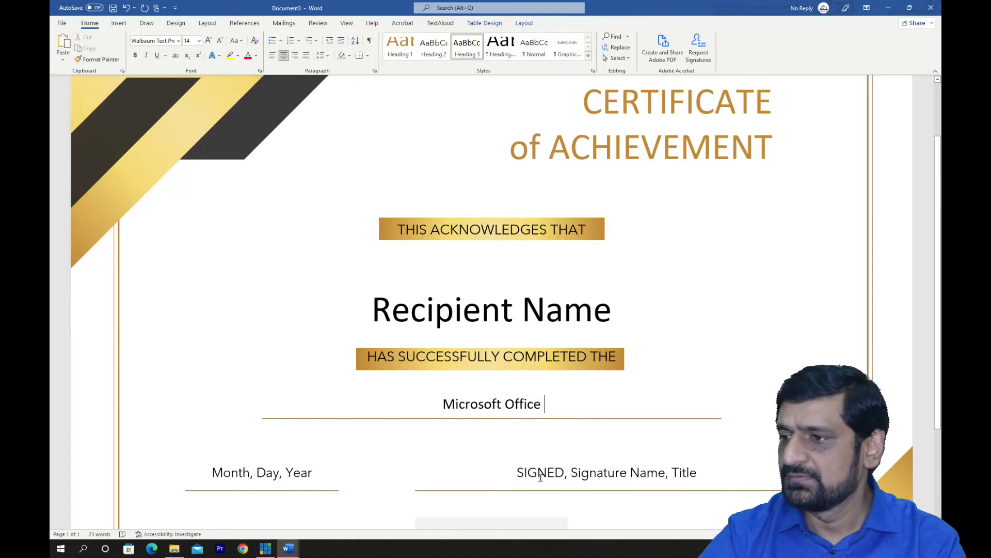
Select the Recipient Name placeholder and start a Letters mail merge for the certificate document
{"action": "left_click", "coordinate": [388, 314]}
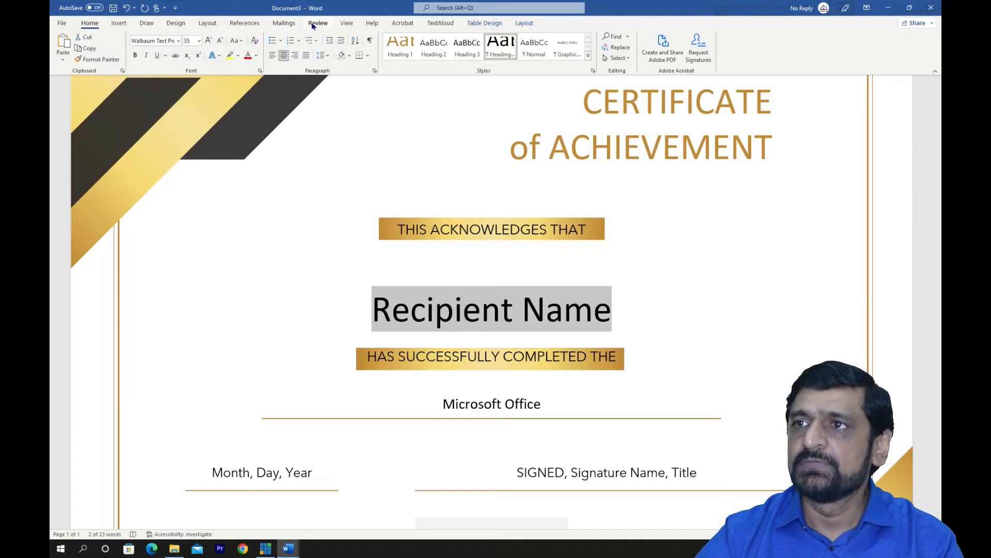
{"action": "left_click", "coordinate": [292, 25]}
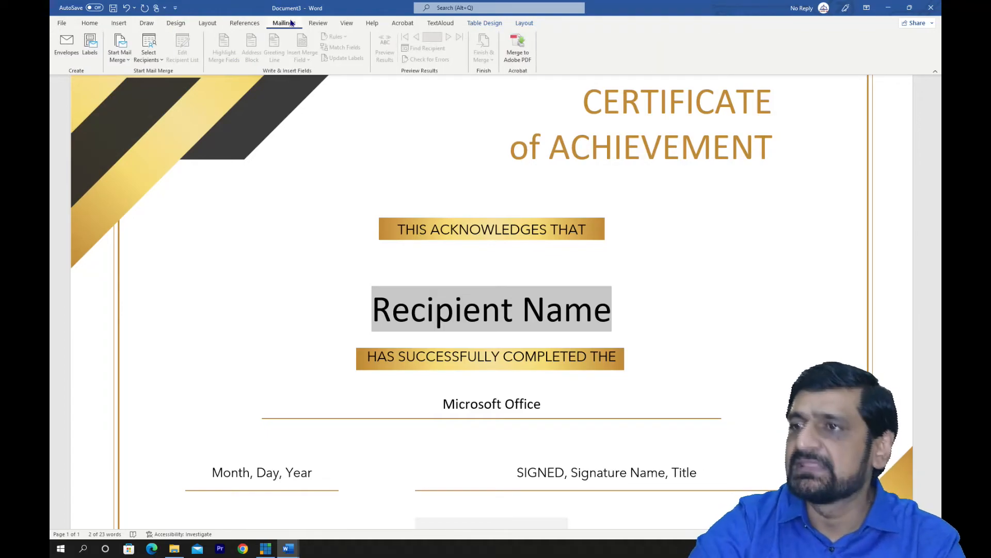
{"action": "left_click", "coordinate": [128, 60]}
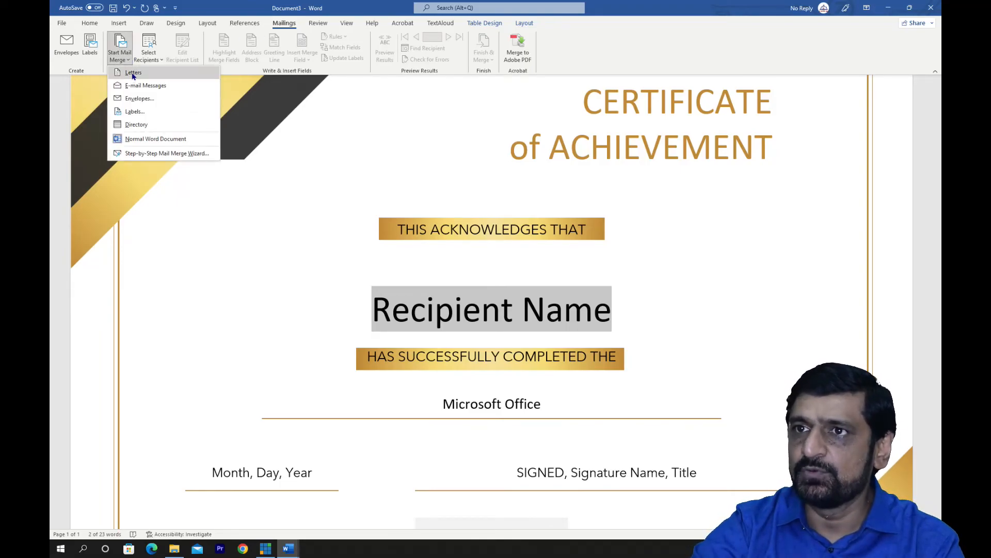
{"action": "left_click", "coordinate": [133, 73]}
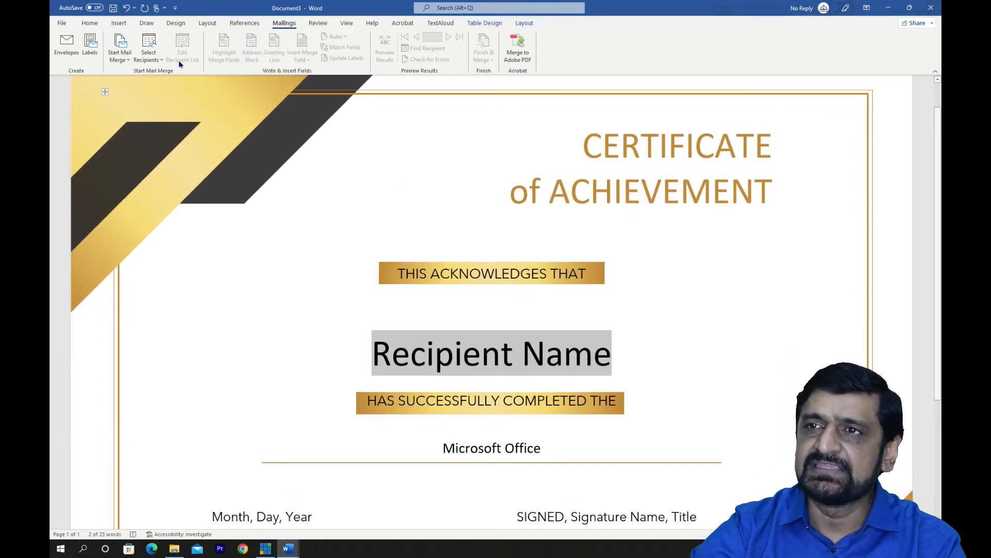
Choose the existing list "test" in My Data Sources as the certificate's recipient data source
{"action": "left_click", "coordinate": [157, 59]}
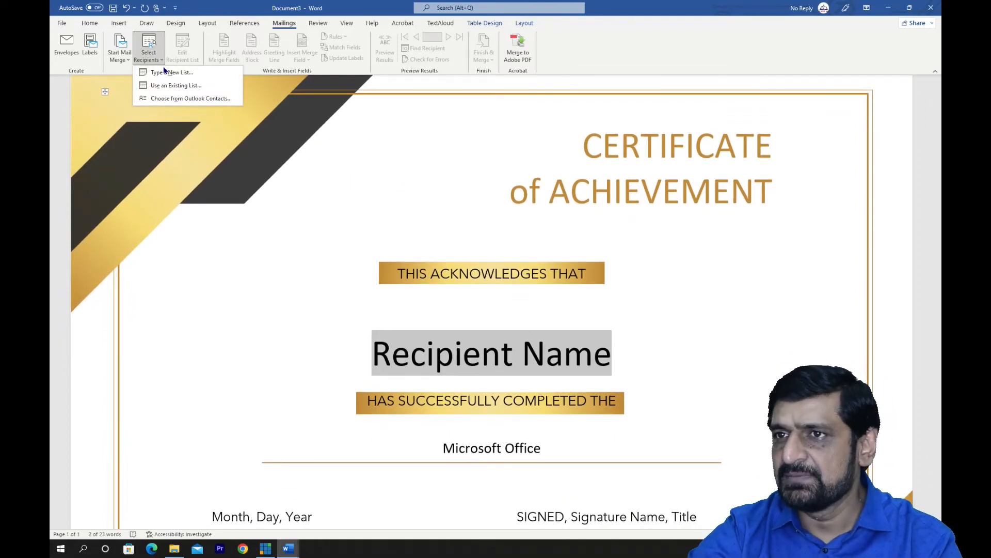
{"action": "left_click", "coordinate": [175, 85]}
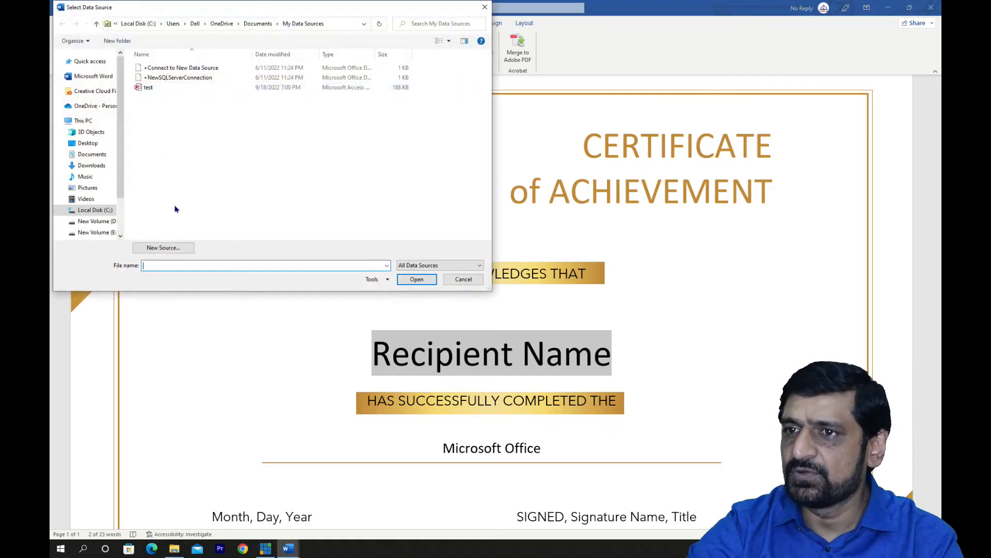
{"action": "left_click", "coordinate": [150, 87]}
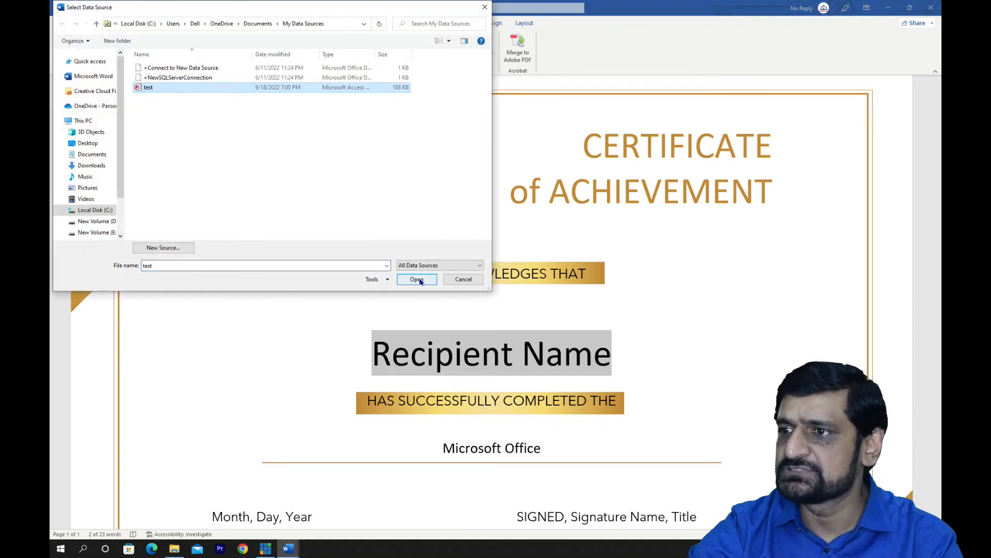